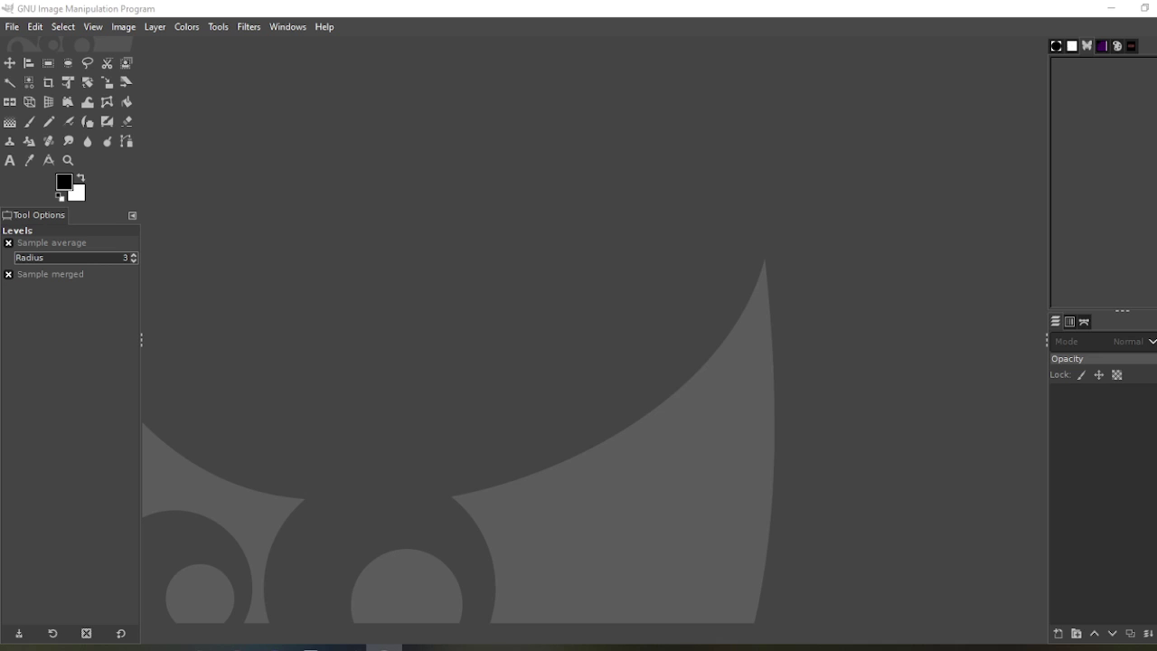
Reopen the recent wood, texture-1504364 stucco and bricks photos, then bring the wood image forward
{"action": "left_click", "coordinate": [12, 27]}
{"action": "mouse_move", "coordinate": [75, 129]}
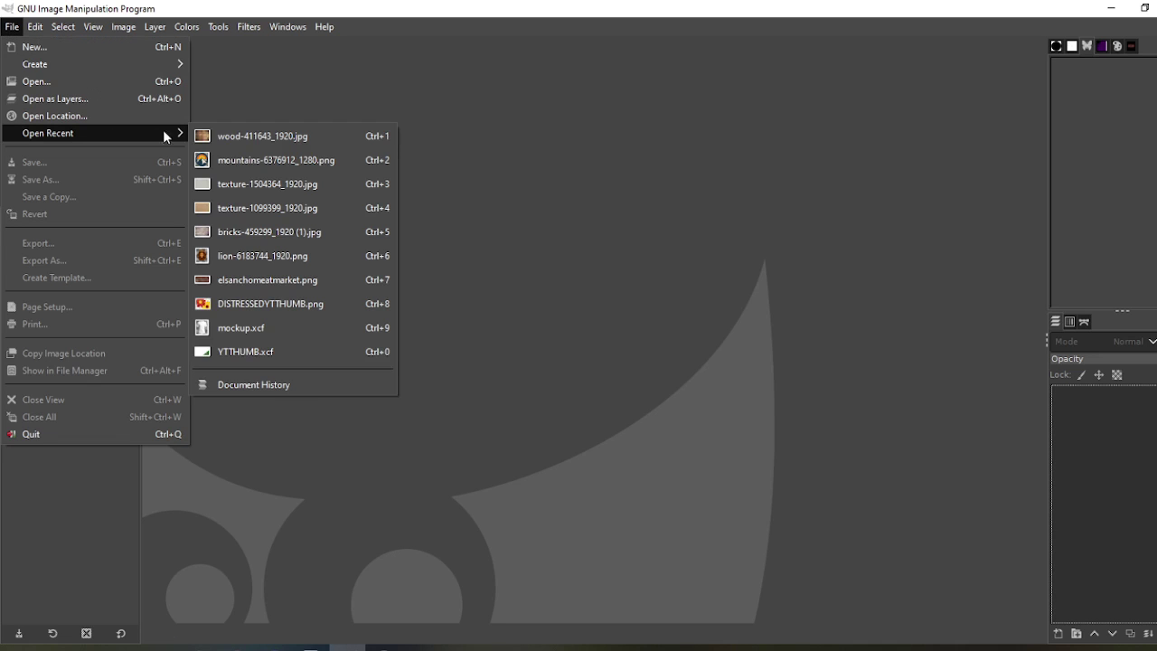
{"action": "left_click", "coordinate": [214, 129]}
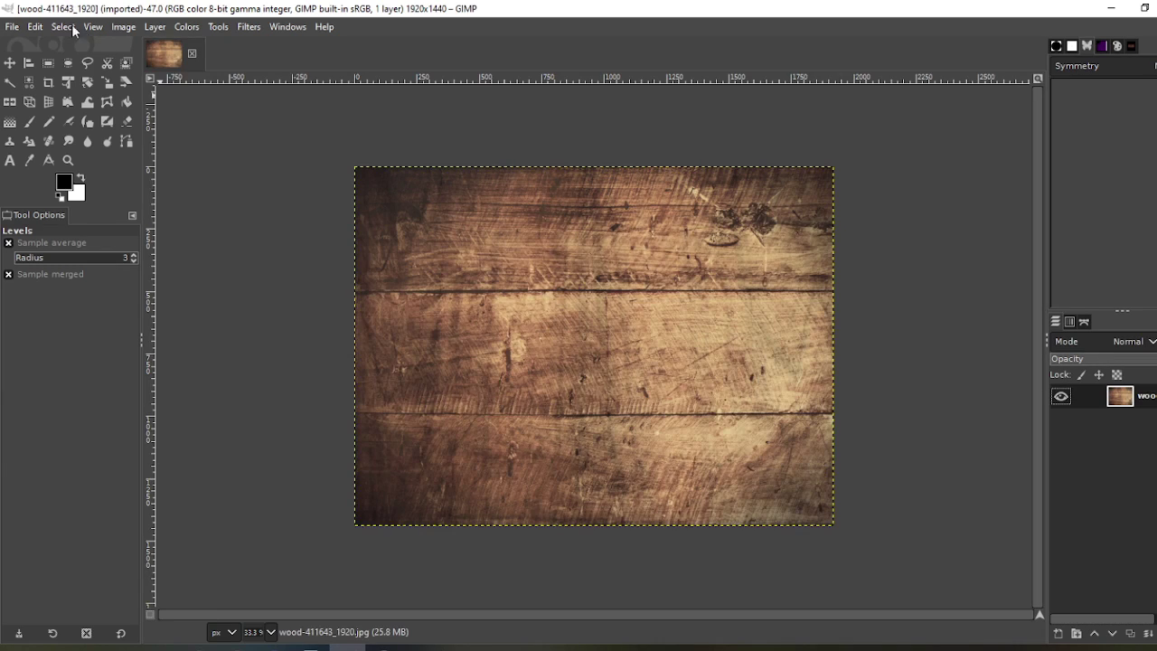
{"action": "left_click", "coordinate": [12, 27]}
{"action": "mouse_move", "coordinate": [36, 133]}
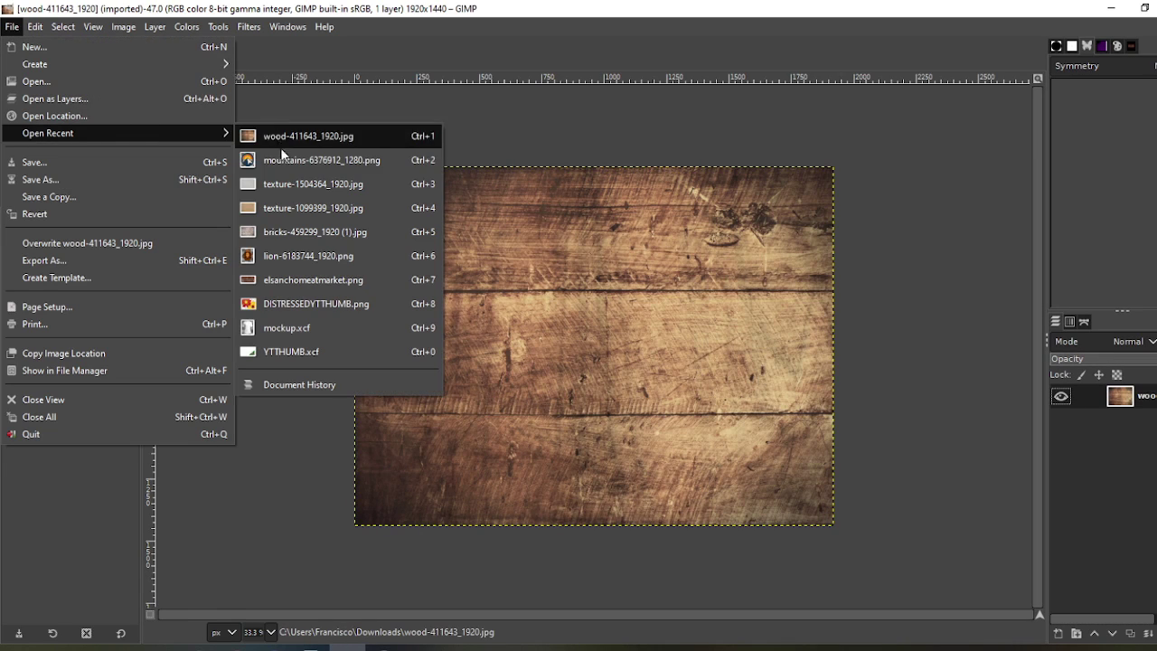
{"action": "left_click", "coordinate": [280, 185]}
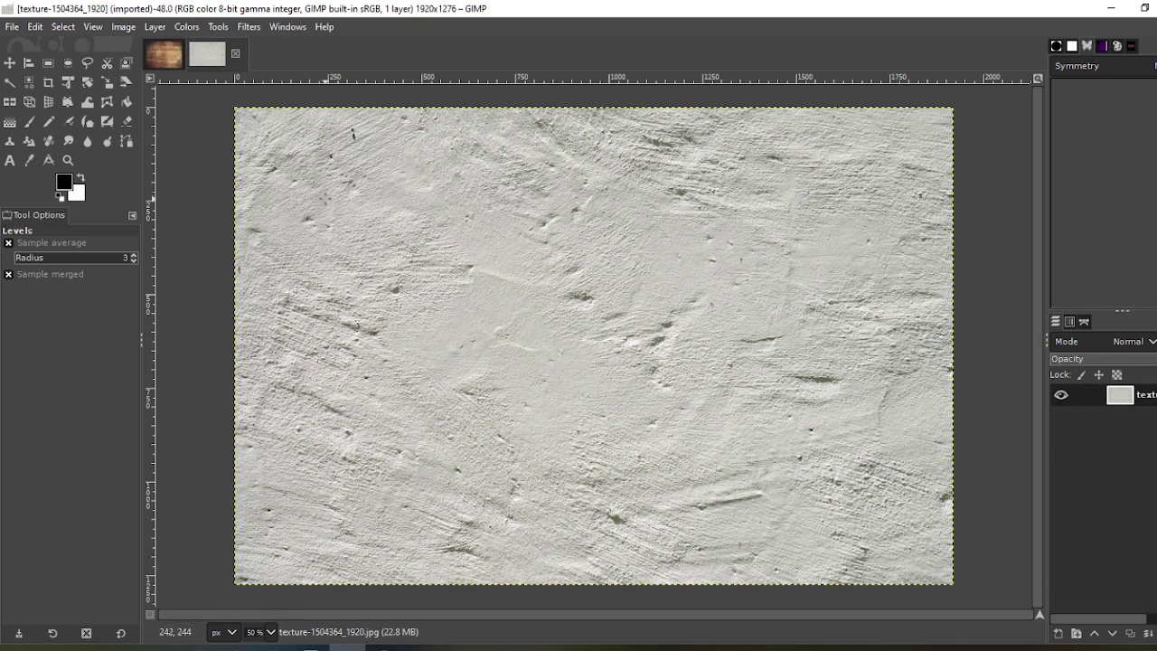
{"action": "left_click", "coordinate": [14, 29]}
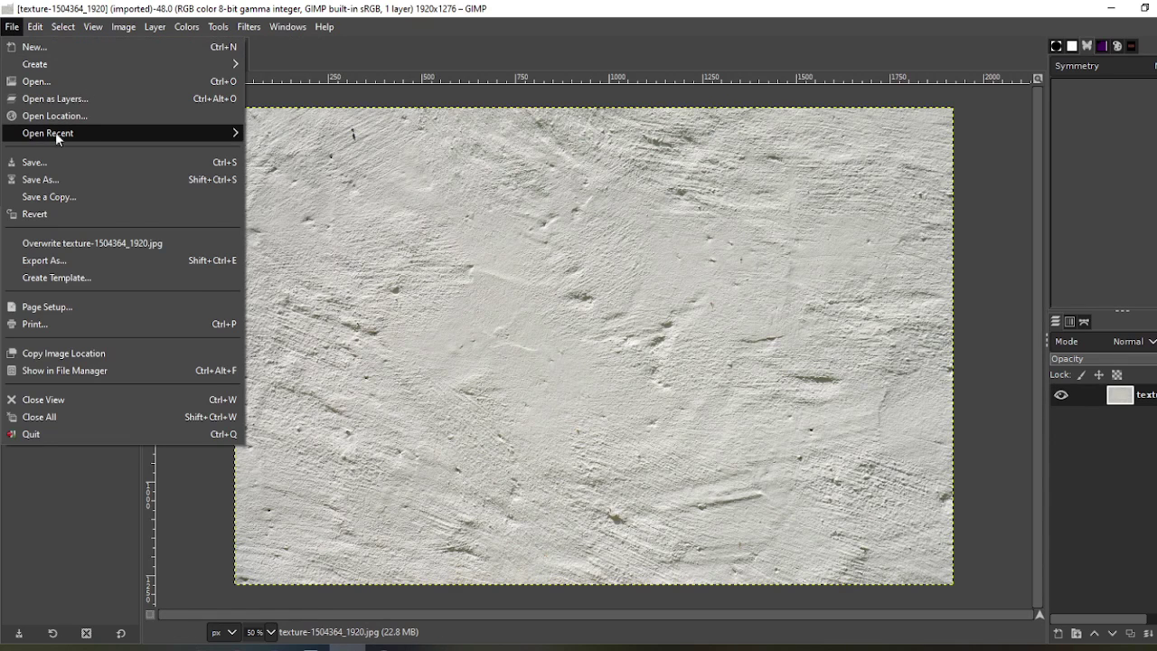
{"action": "mouse_move", "coordinate": [56, 135]}
{"action": "left_click", "coordinate": [298, 233]}
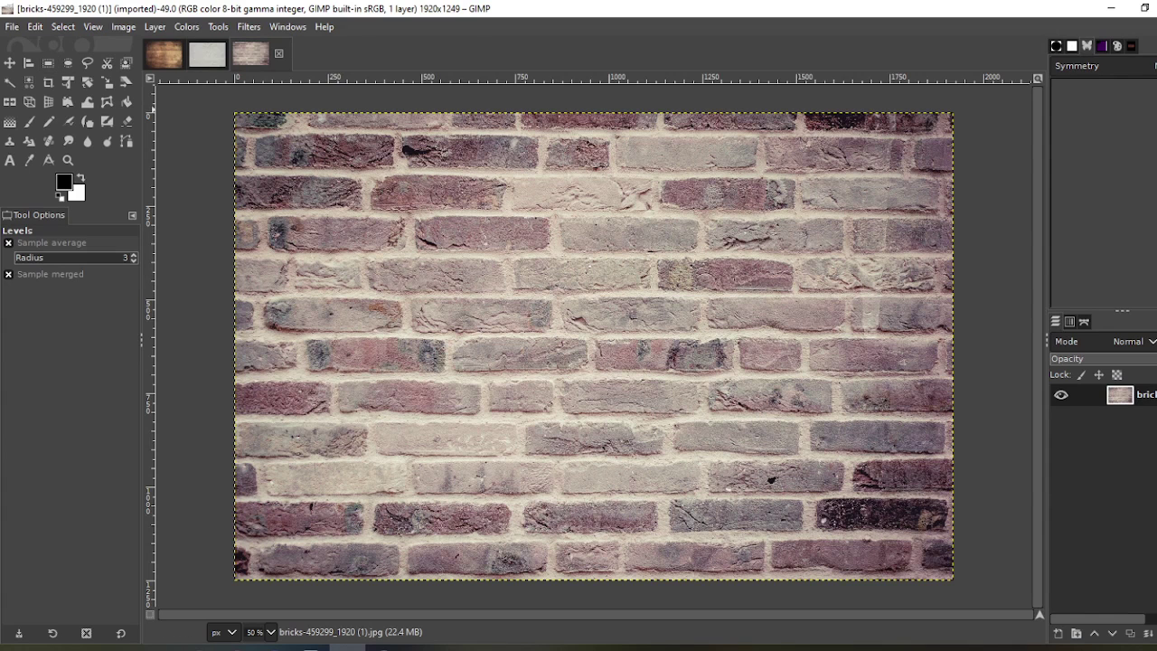
{"action": "key", "text": "alt+1"}
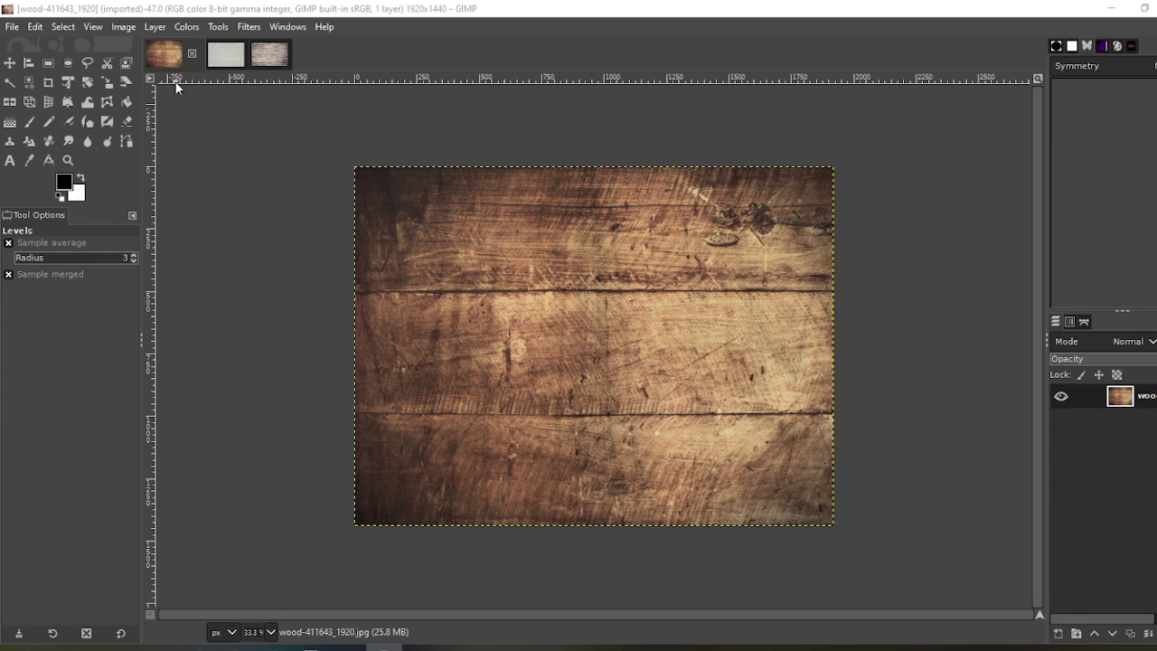
Convert the wood photo to grayscale
{"action": "left_click", "coordinate": [147, 29]}
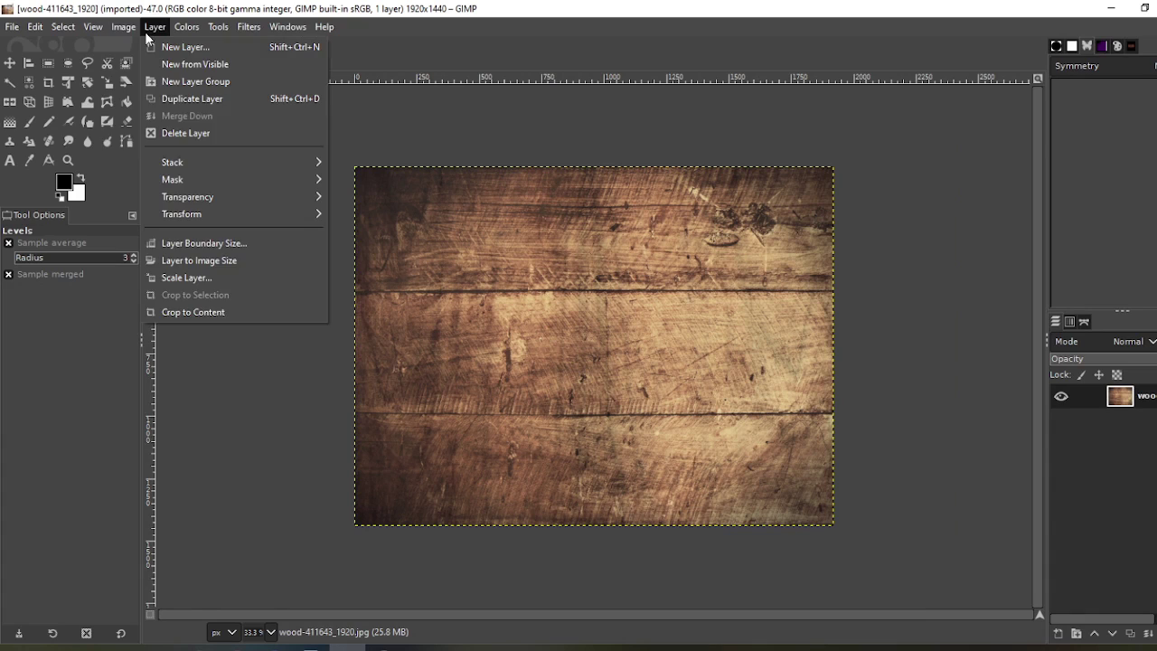
{"action": "mouse_move", "coordinate": [126, 29]}
{"action": "mouse_move", "coordinate": [135, 80]}
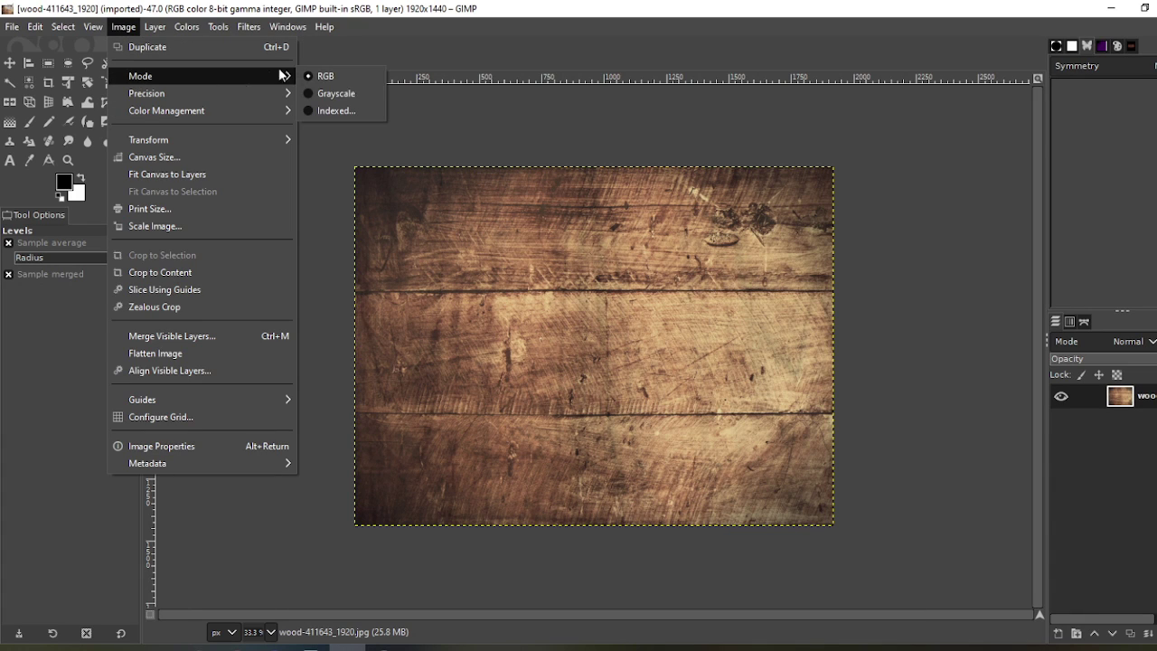
{"action": "left_click", "coordinate": [326, 96]}
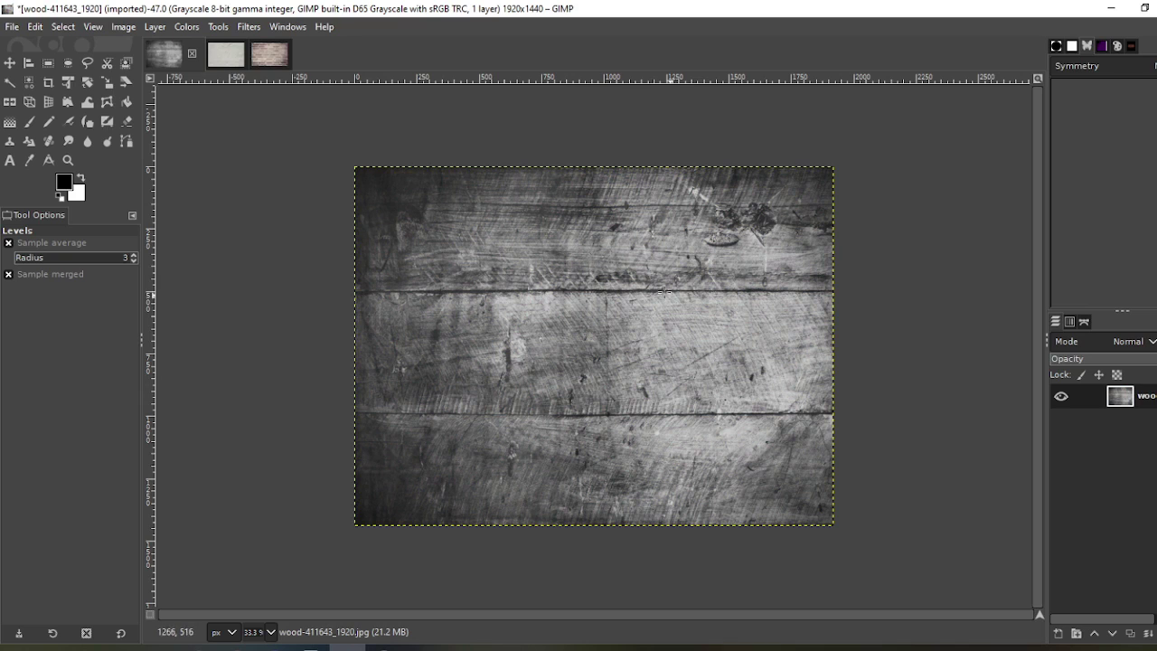
Raise the black input and lower the white input in Levels for a high-contrast wood texture
{"action": "left_click", "coordinate": [187, 26]}
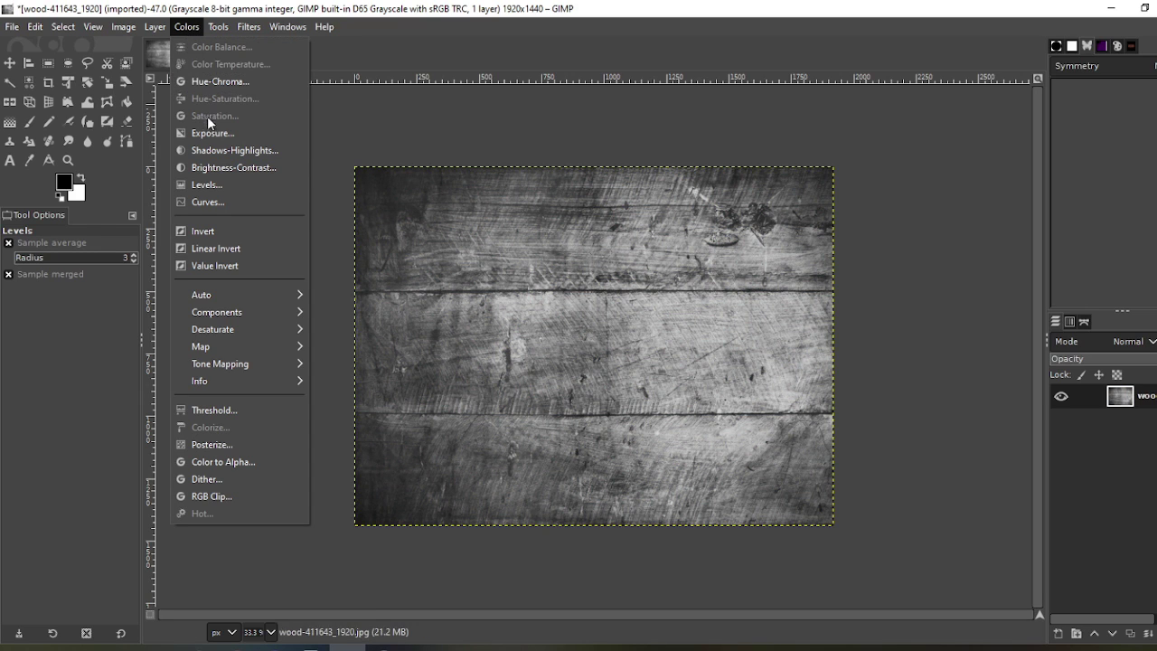
{"action": "left_click", "coordinate": [213, 184]}
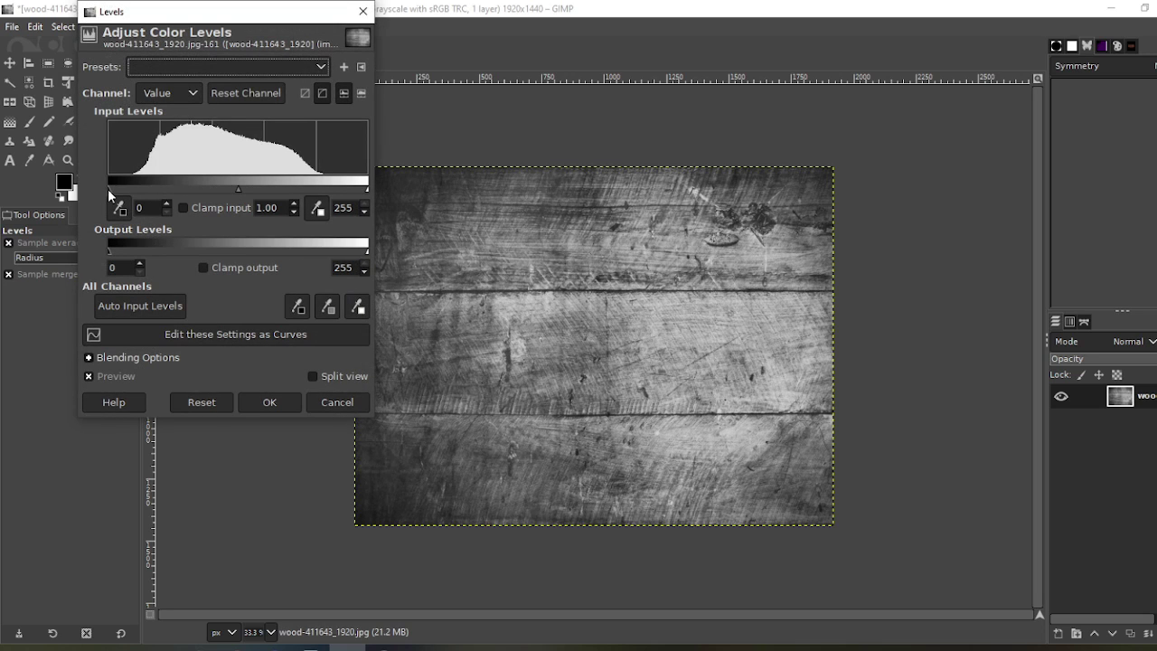
{"action": "left_click_drag", "start_coordinate": [107, 189], "coordinate": [133, 188]}
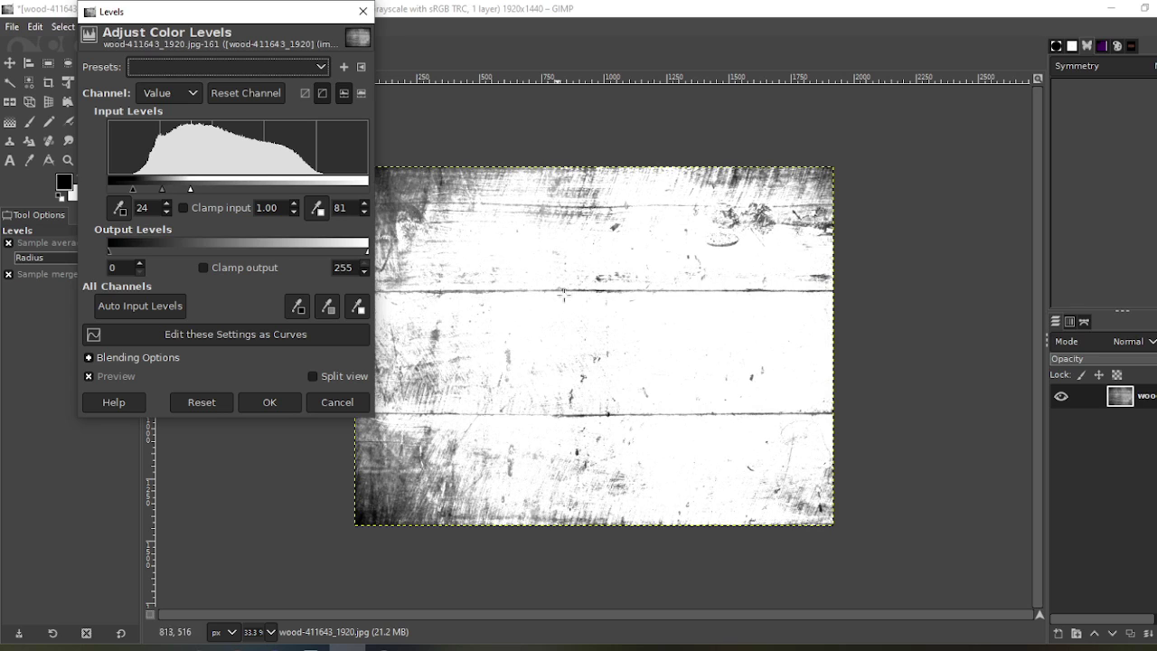
{"action": "left_click_drag", "start_coordinate": [191, 189], "coordinate": [184, 192]}
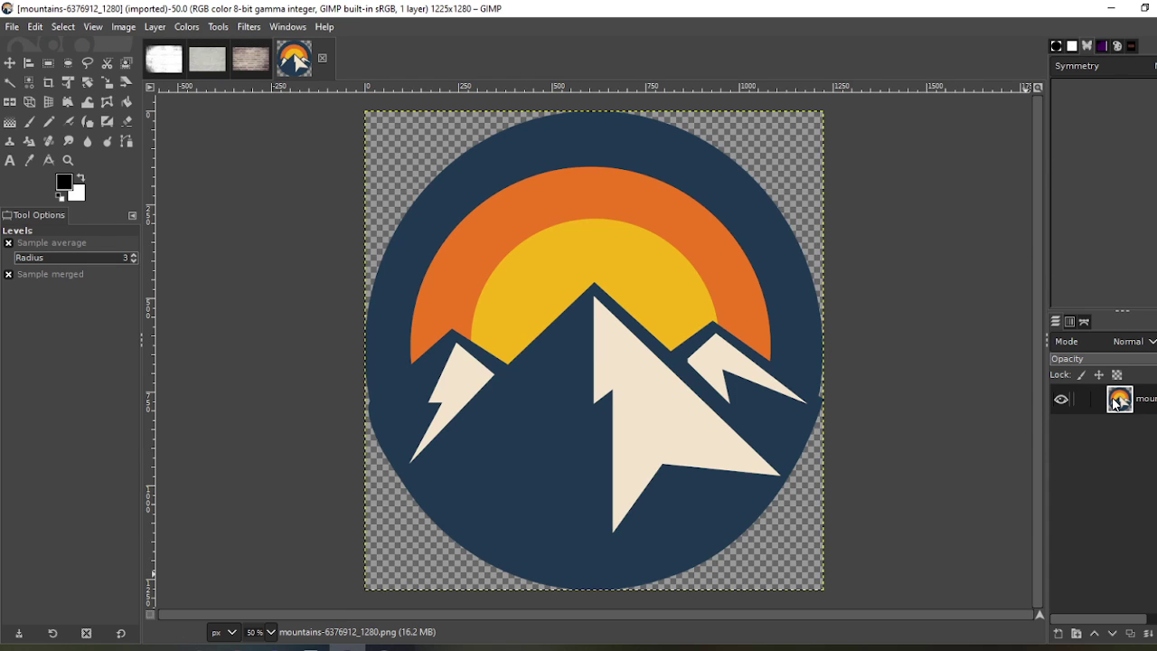
Add a fully white layer mask to the mountain logo layer
{"action": "right_click", "coordinate": [1117, 404]}
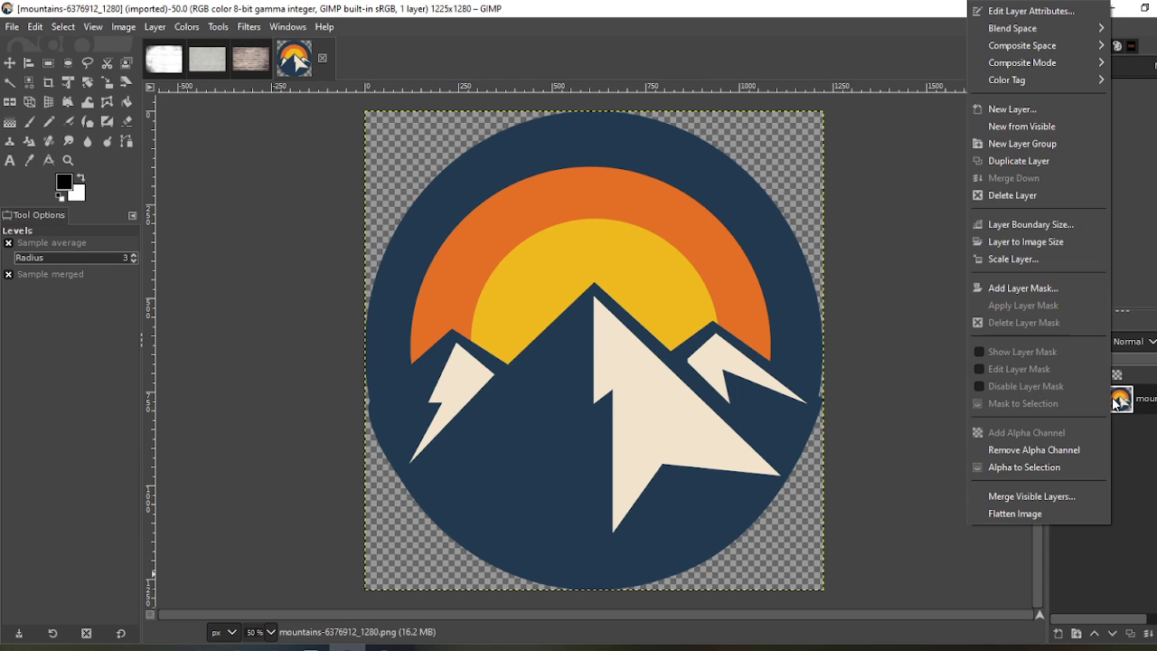
{"action": "left_click", "coordinate": [1021, 289]}
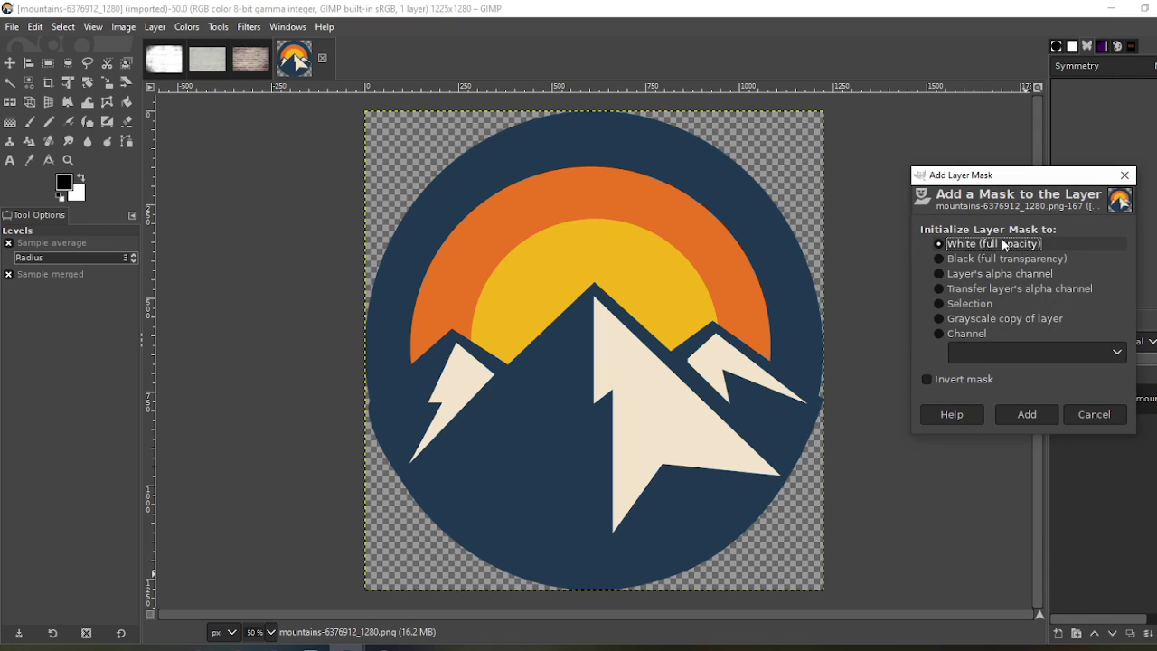
{"action": "left_click", "coordinate": [1032, 412]}
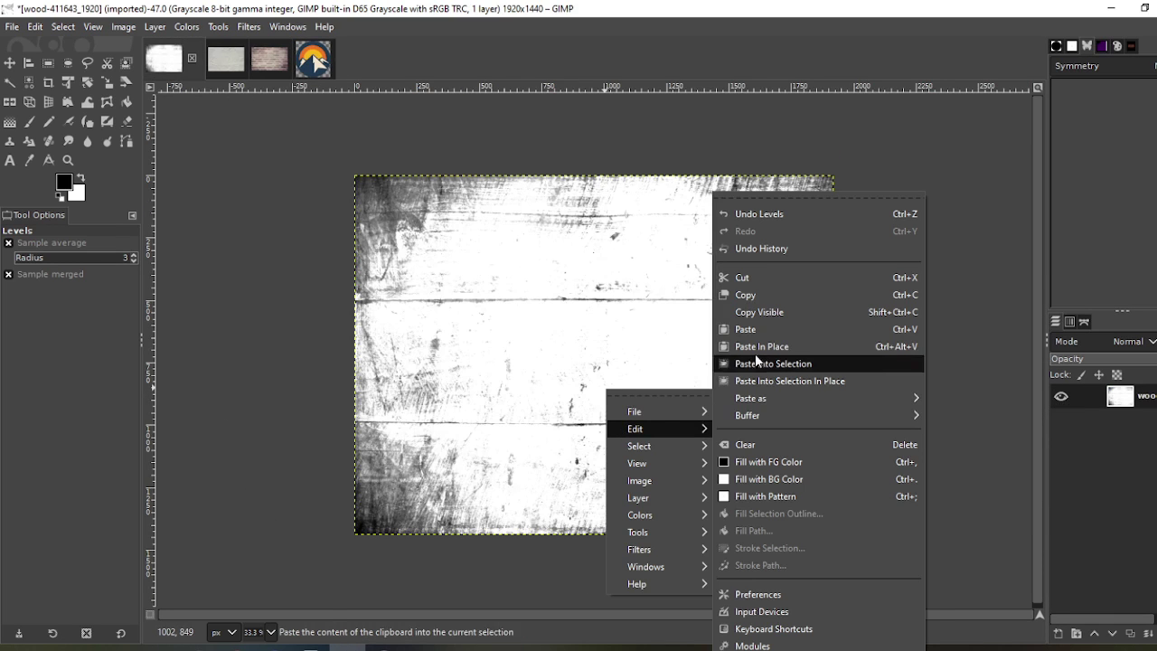
Copy the wood texture, paste it onto the mountain logo, then delete the floating paste
{"action": "left_click", "coordinate": [746, 299]}
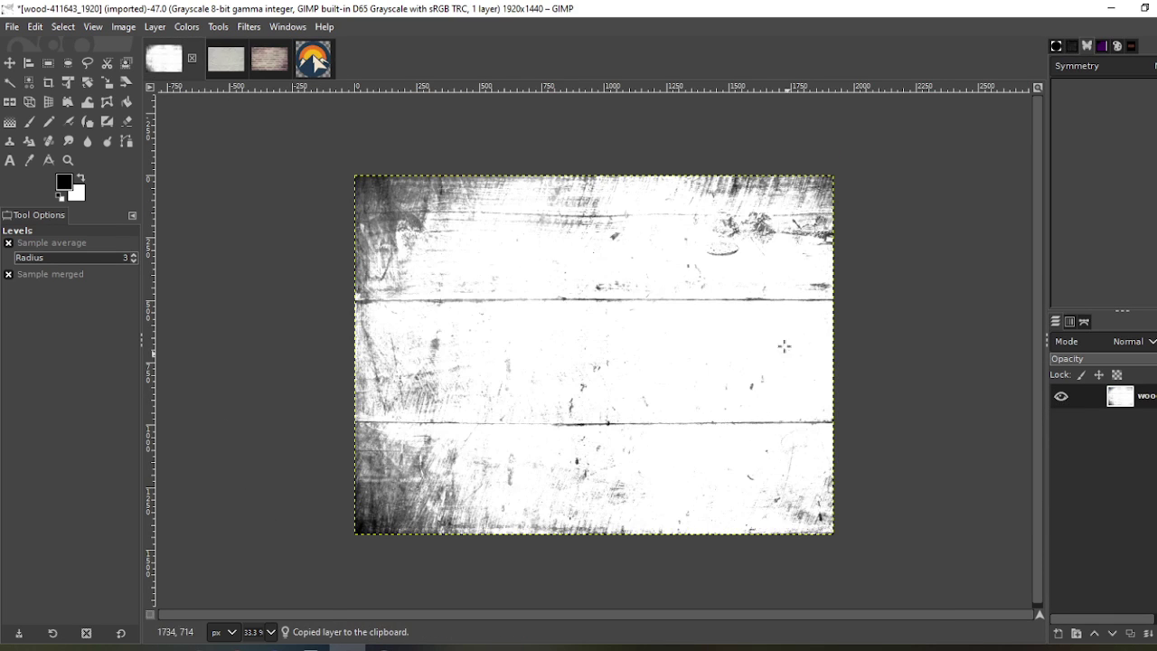
{"action": "left_click", "coordinate": [313, 61]}
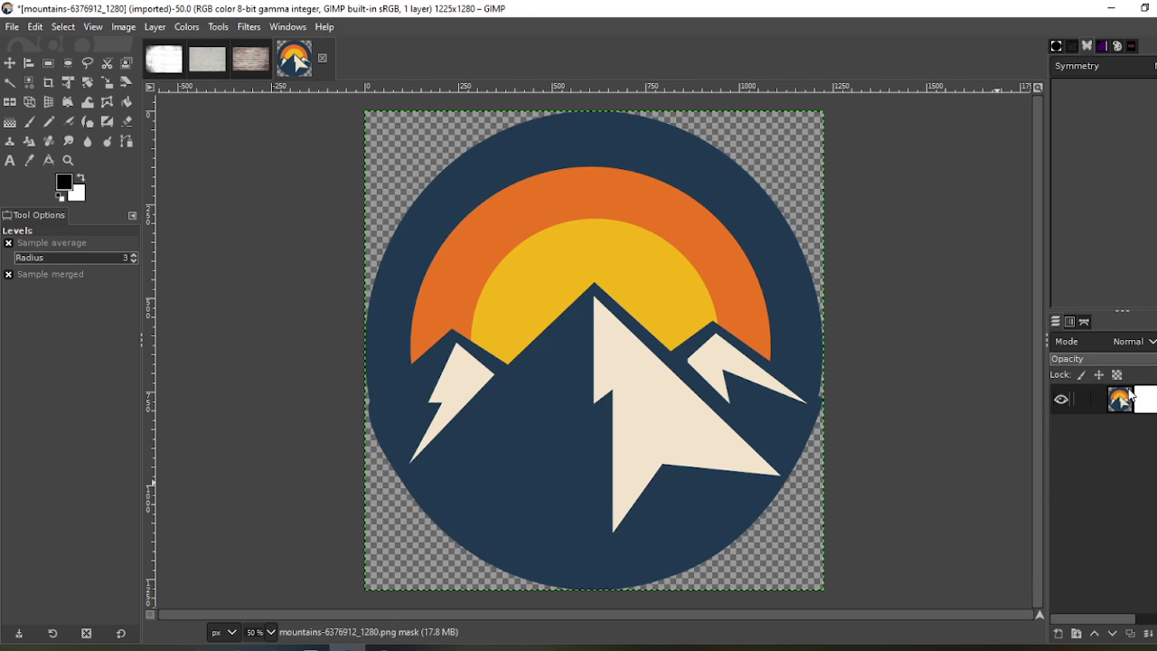
{"action": "right_click", "coordinate": [631, 347]}
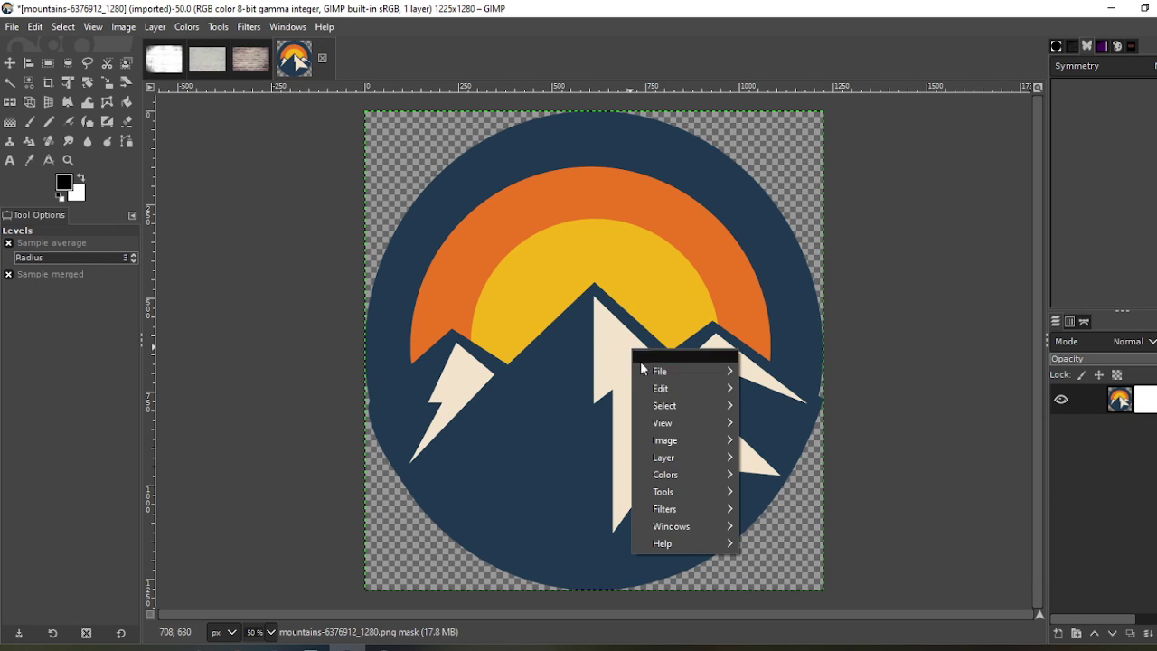
{"action": "mouse_move", "coordinate": [665, 395]}
{"action": "left_click", "coordinate": [774, 331]}
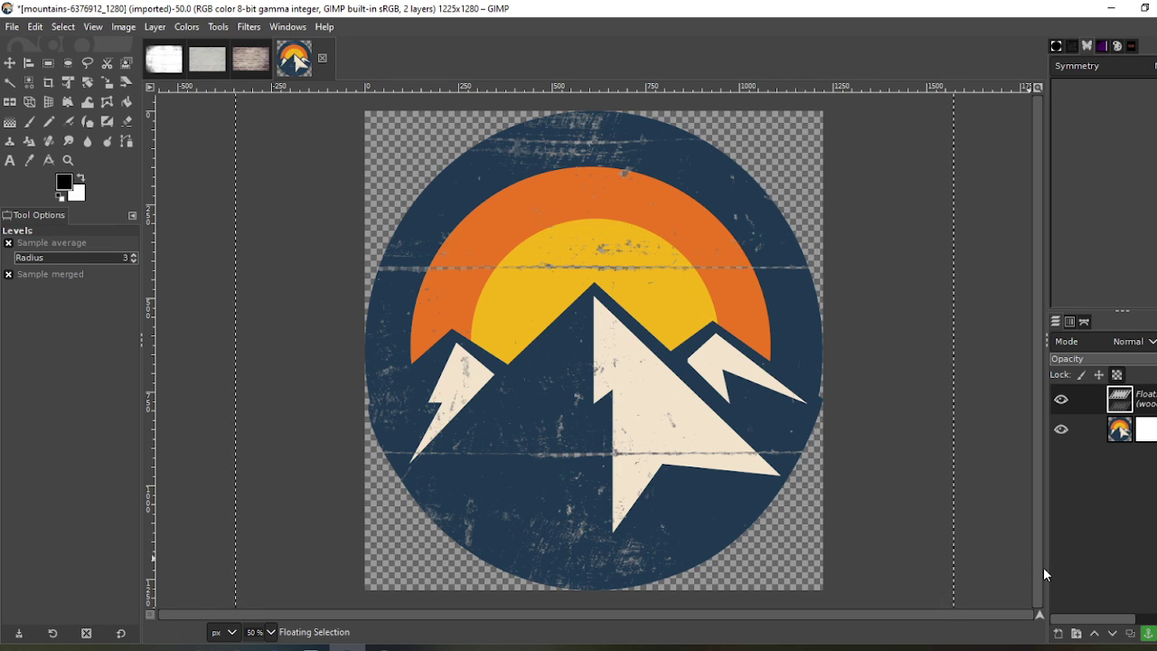
{"action": "key", "text": "Delete"}
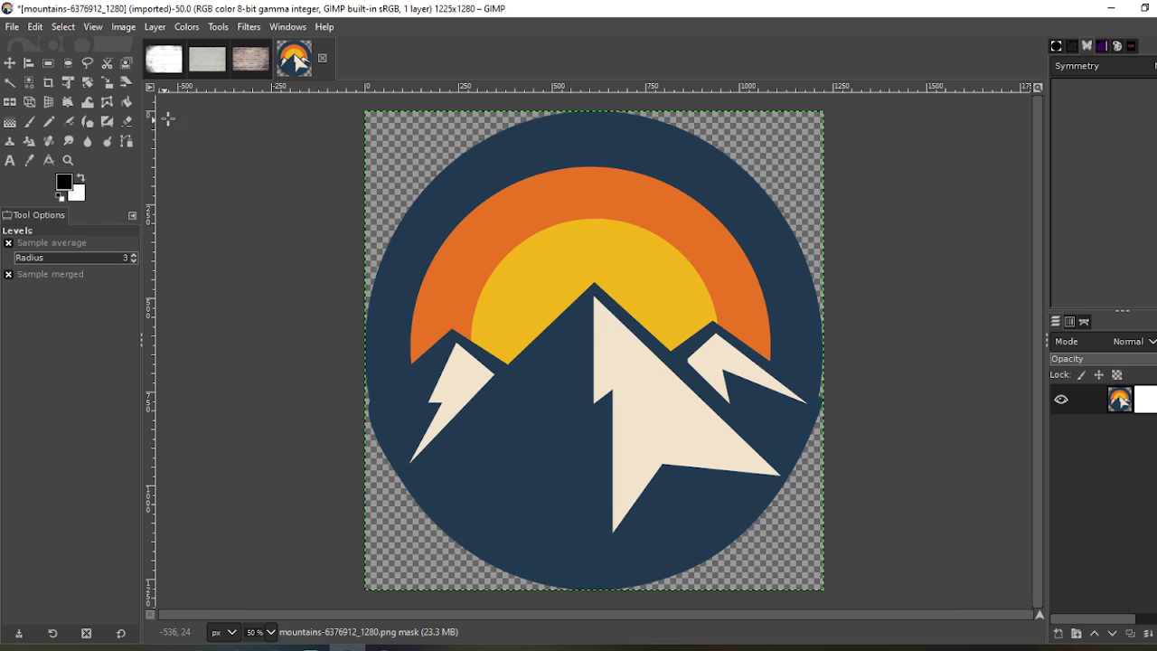
Switch to the texture-1504364 stucco image and convert it to grayscale
{"action": "left_click", "coordinate": [197, 65]}
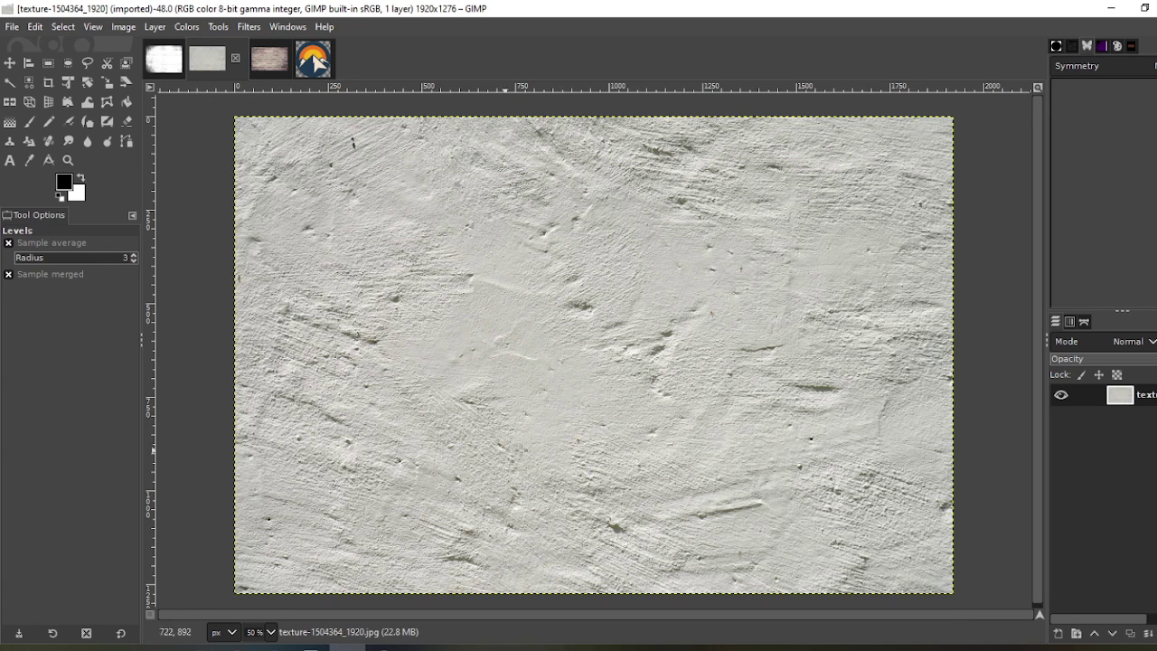
{"action": "left_click", "coordinate": [119, 28]}
{"action": "mouse_move", "coordinate": [136, 76]}
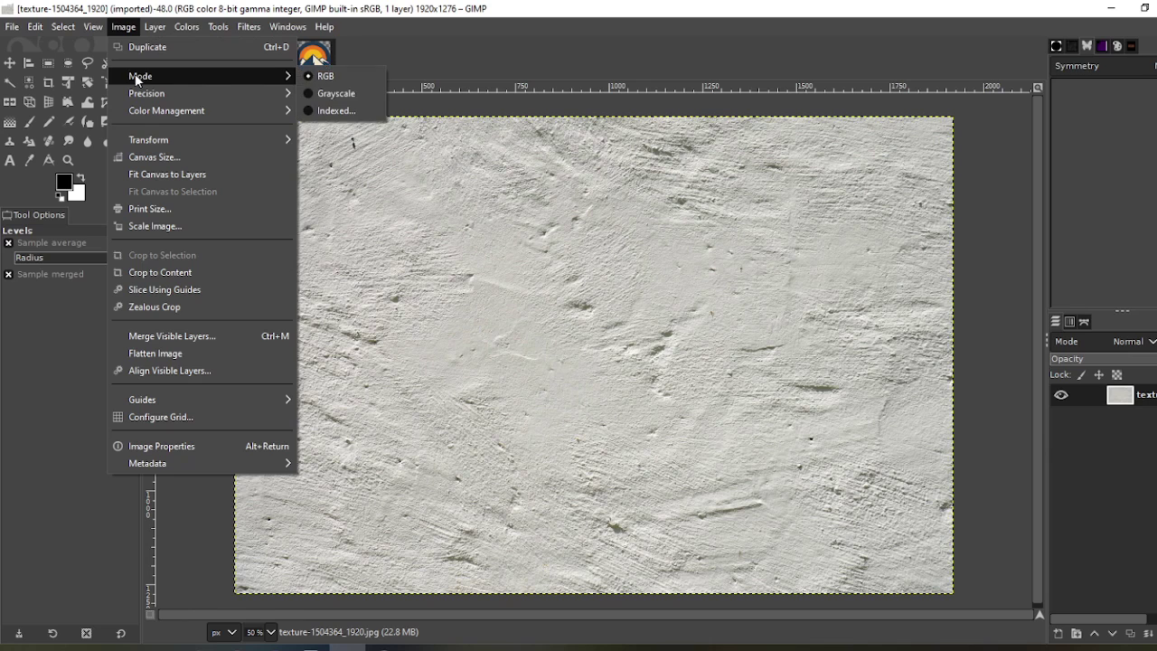
{"action": "left_click", "coordinate": [304, 93]}
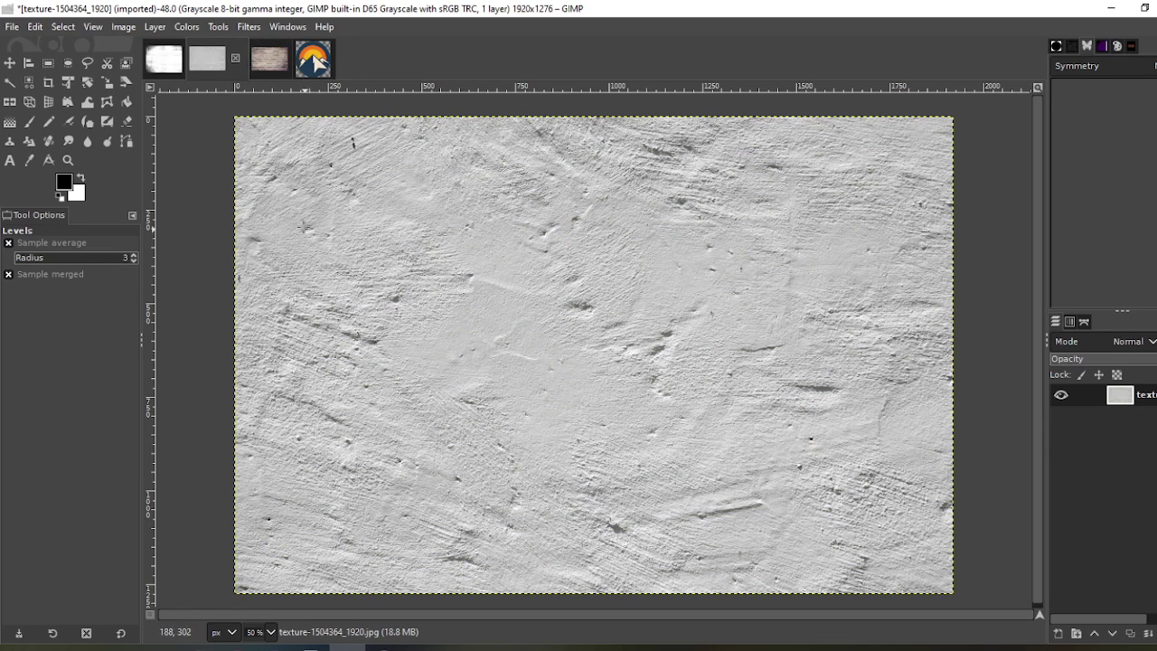
{"action": "left_click", "coordinate": [187, 27]}
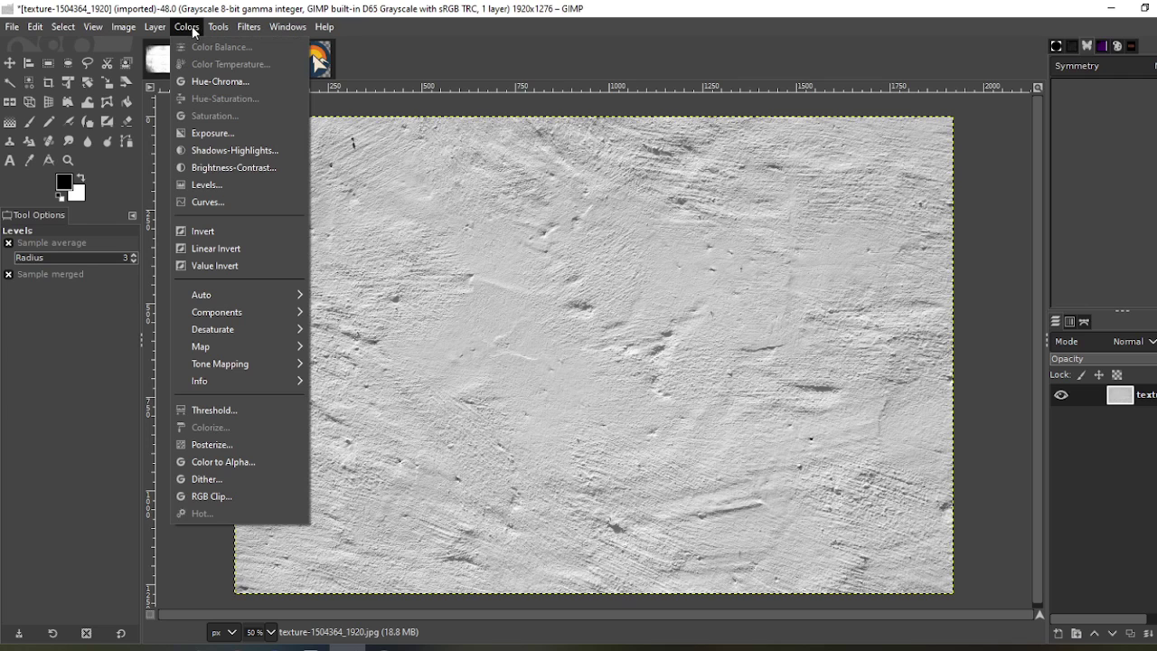
In Levels, set the stucco's input black to about 105 and white to 154
{"action": "left_click", "coordinate": [201, 185]}
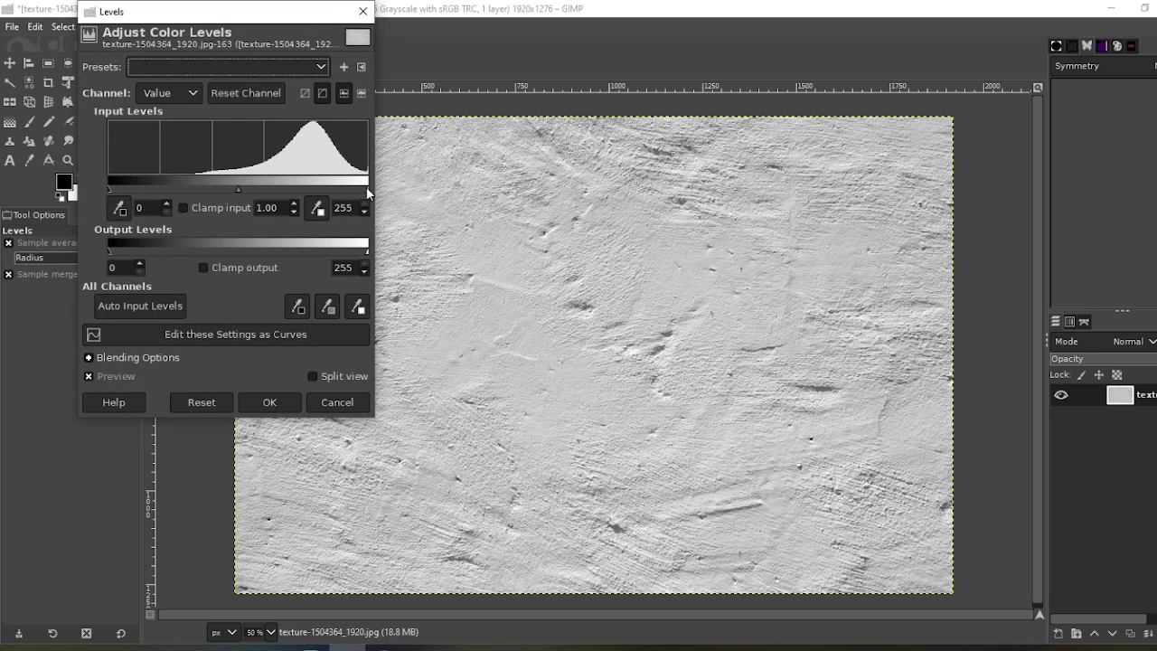
{"action": "left_click_drag", "start_coordinate": [366, 188], "coordinate": [266, 188]}
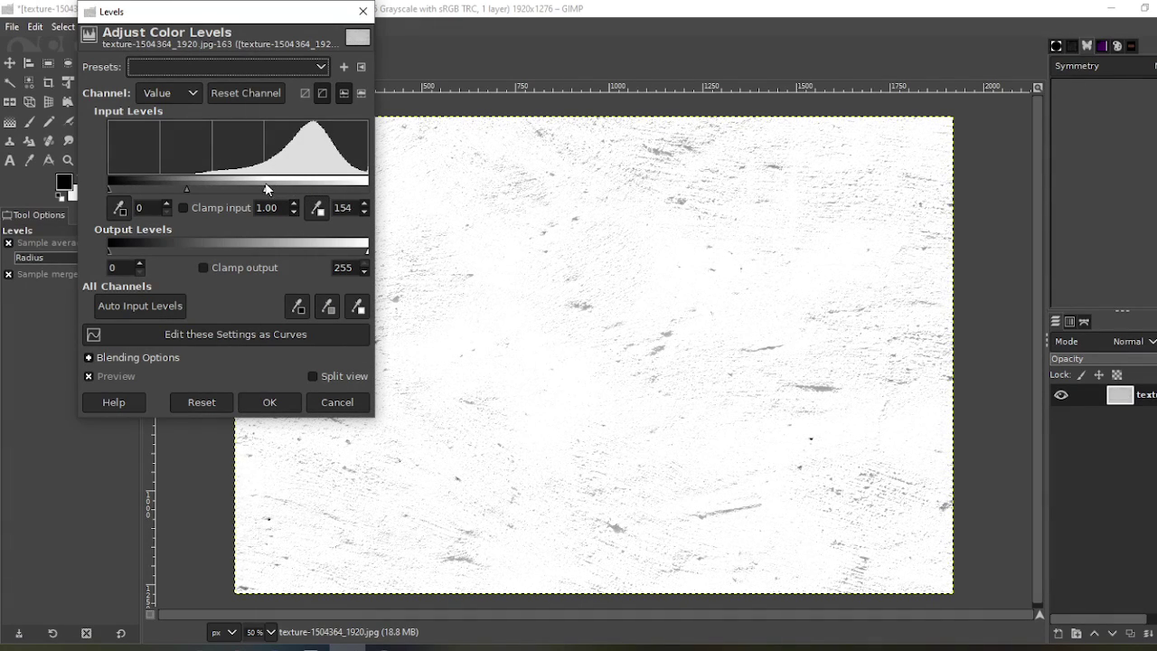
{"action": "left_click_drag", "start_coordinate": [109, 187], "coordinate": [215, 177]}
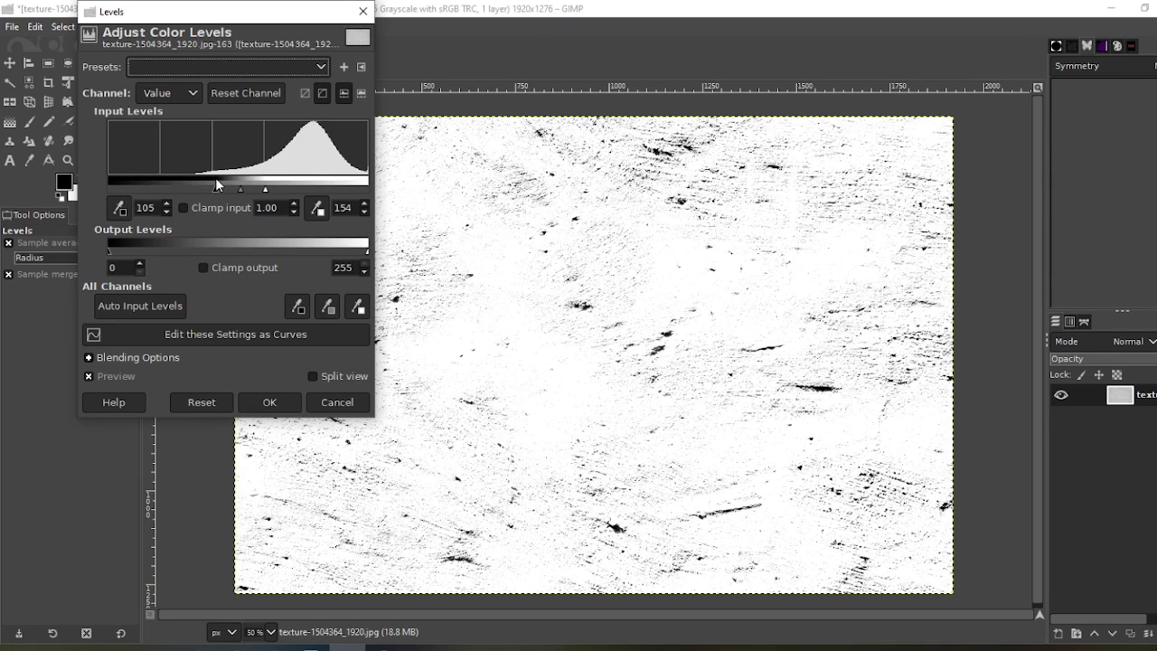
Apply the stucco levels and copy the visible stucco texture
{"action": "left_click", "coordinate": [278, 401]}
{"action": "right_click", "coordinate": [468, 346]}
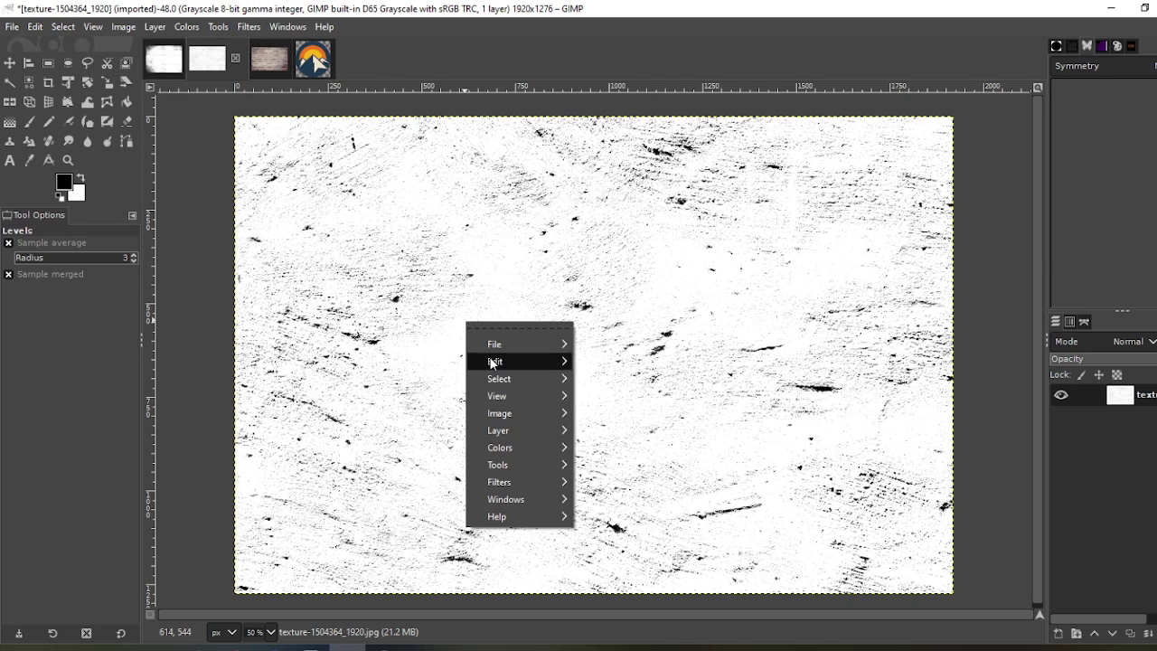
{"action": "mouse_move", "coordinate": [544, 366]}
{"action": "left_click", "coordinate": [623, 312]}
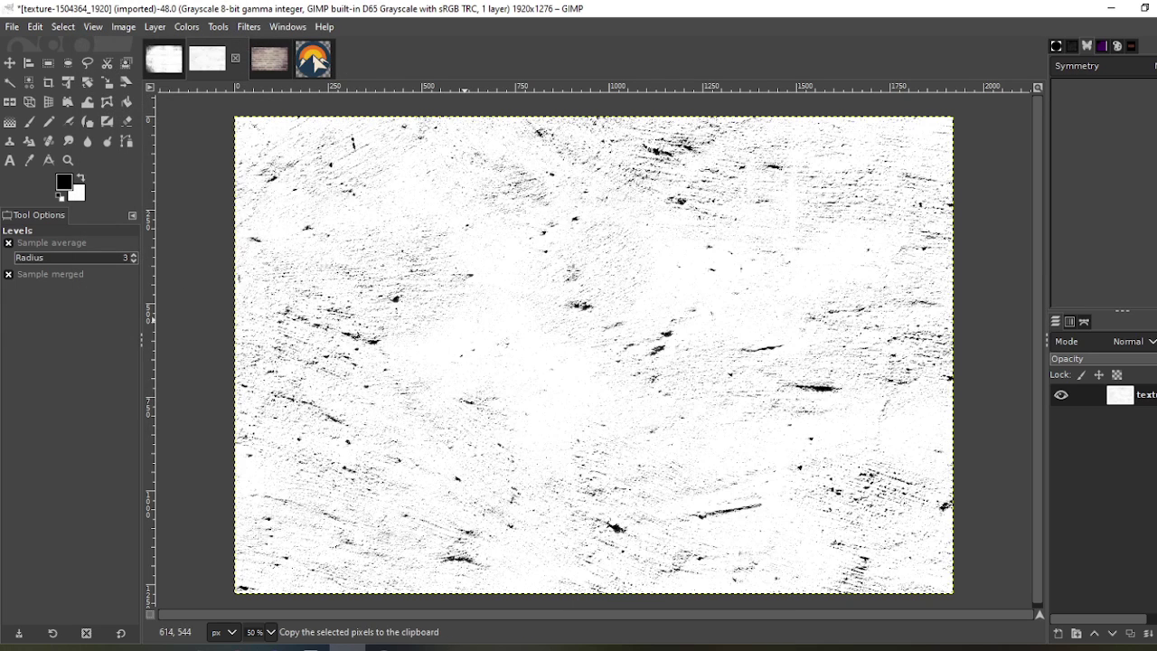
Paste the stucco texture onto the mountain logo's mask and anchor it
{"action": "left_click", "coordinate": [315, 59]}
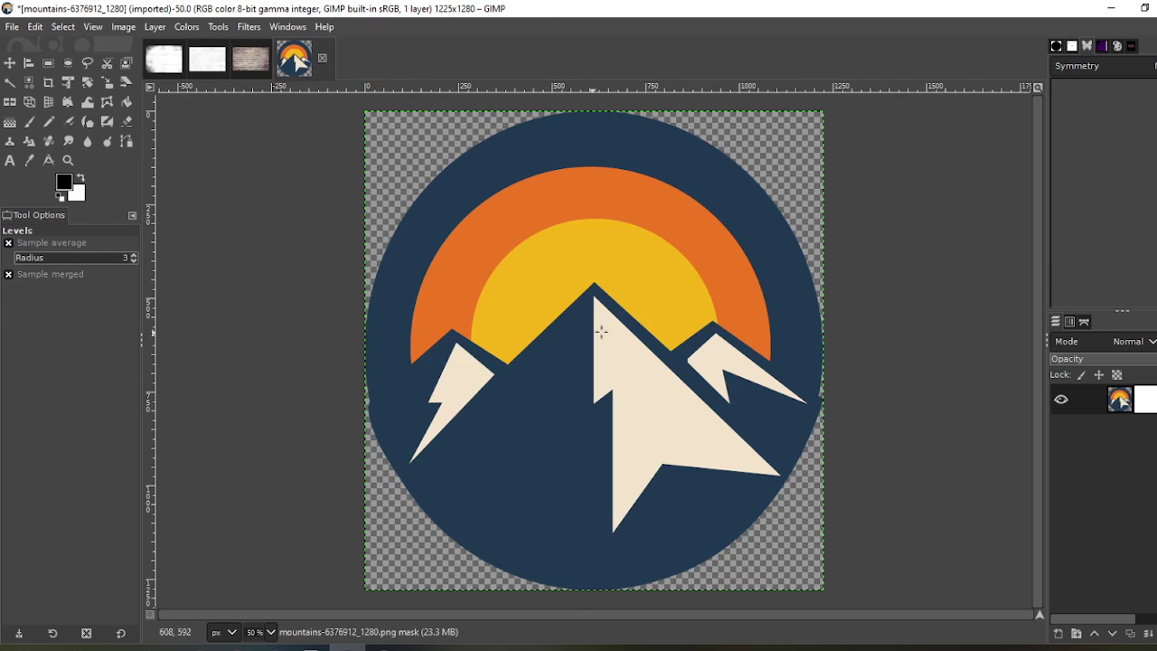
{"action": "right_click", "coordinate": [594, 282]}
{"action": "mouse_move", "coordinate": [627, 326]}
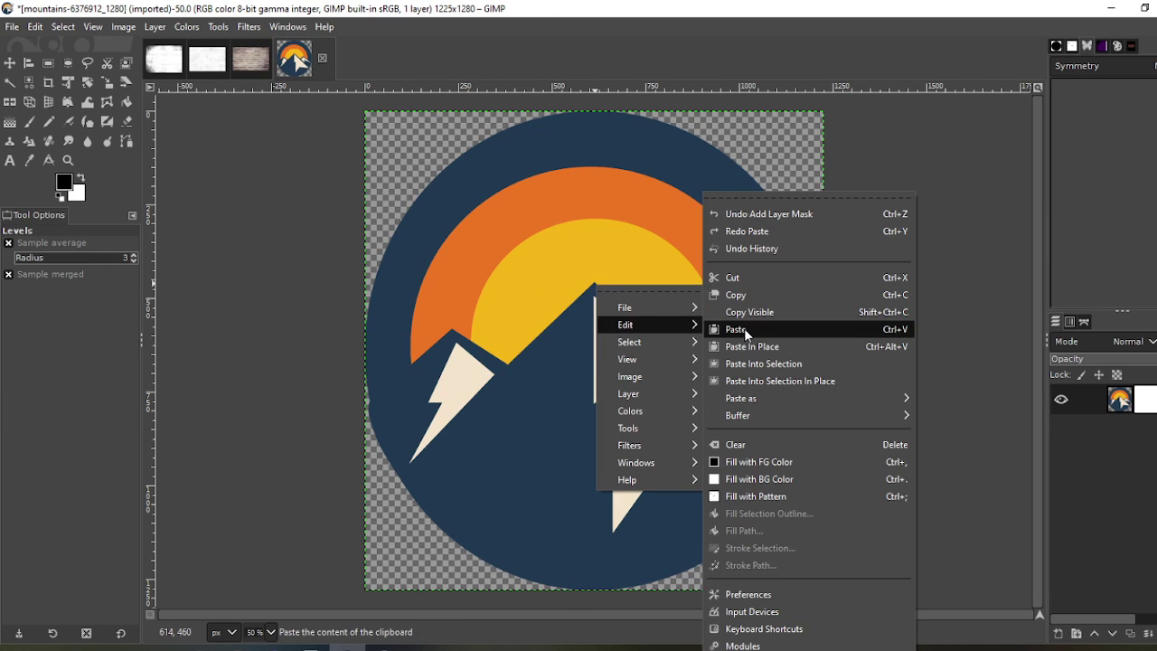
{"action": "left_click", "coordinate": [744, 328]}
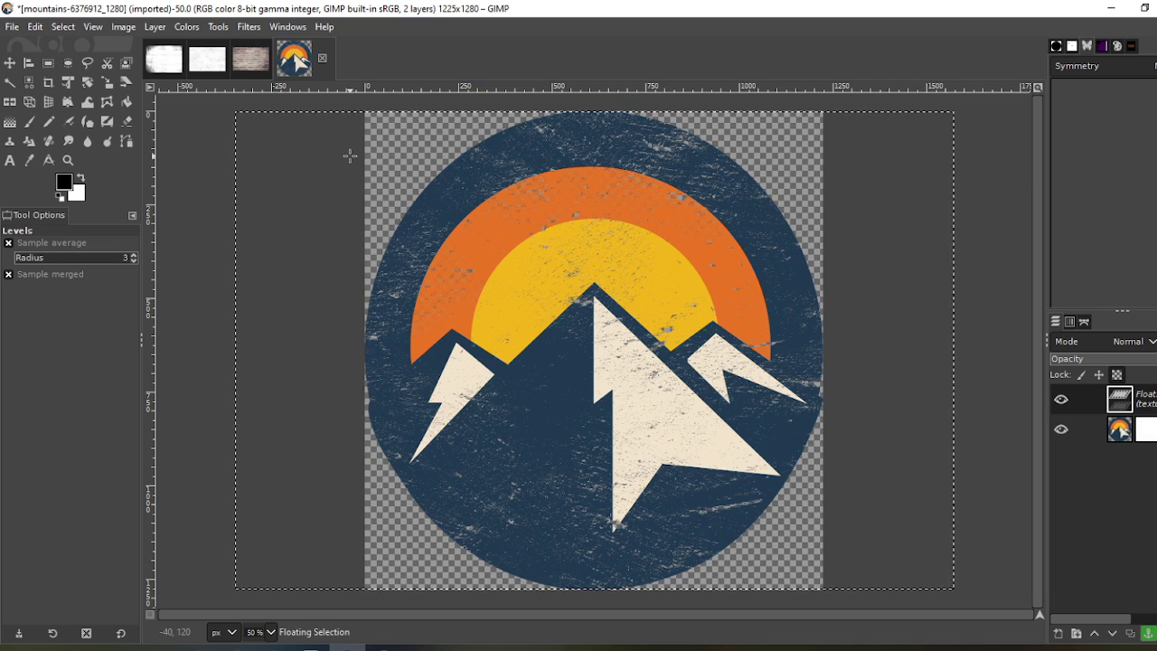
{"action": "key", "text": "ctrl+h"}
Bring up the bricks photo and convert it to grayscale
{"action": "left_click", "coordinate": [268, 62]}
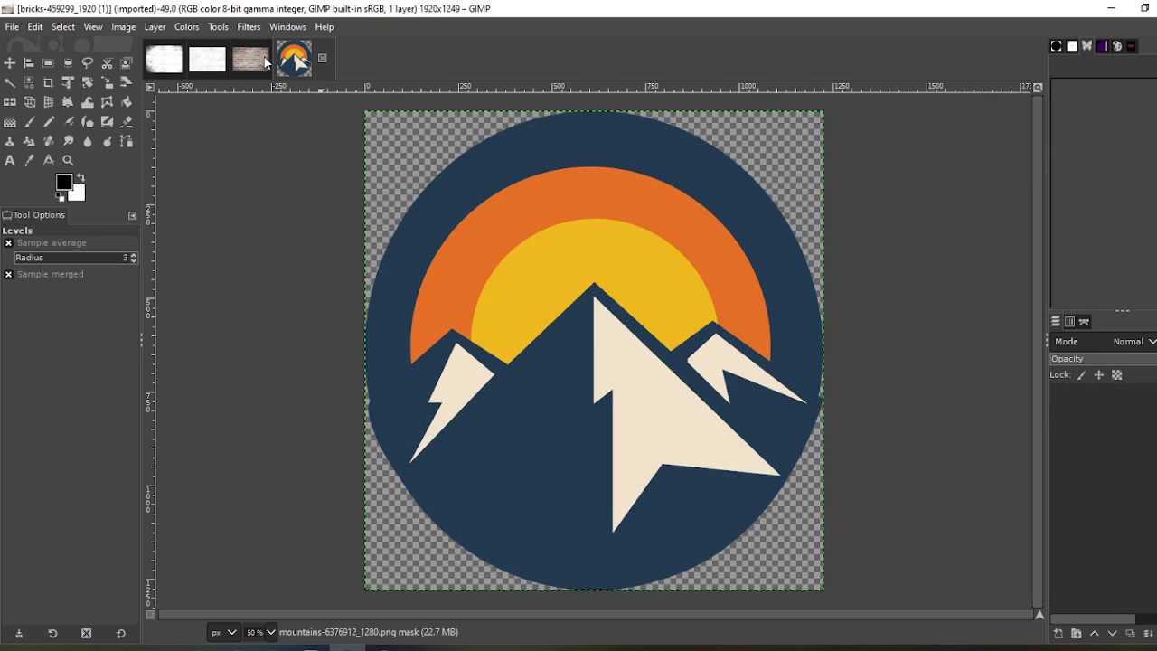
{"action": "left_click", "coordinate": [123, 27]}
{"action": "mouse_move", "coordinate": [168, 76]}
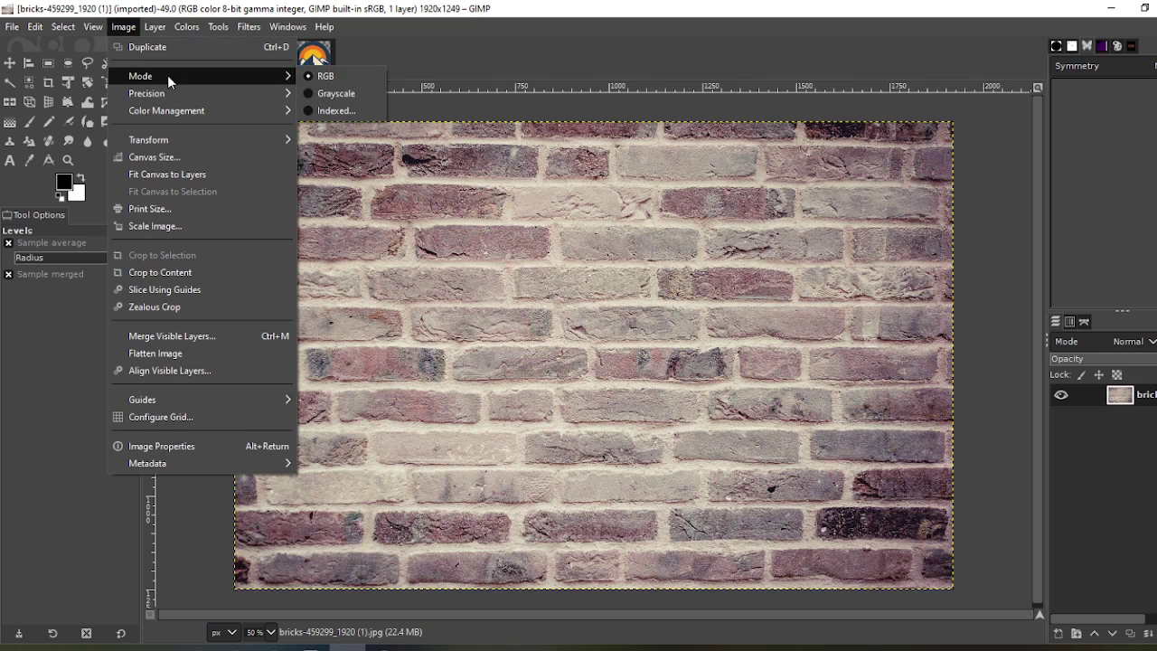
{"action": "left_click", "coordinate": [323, 91]}
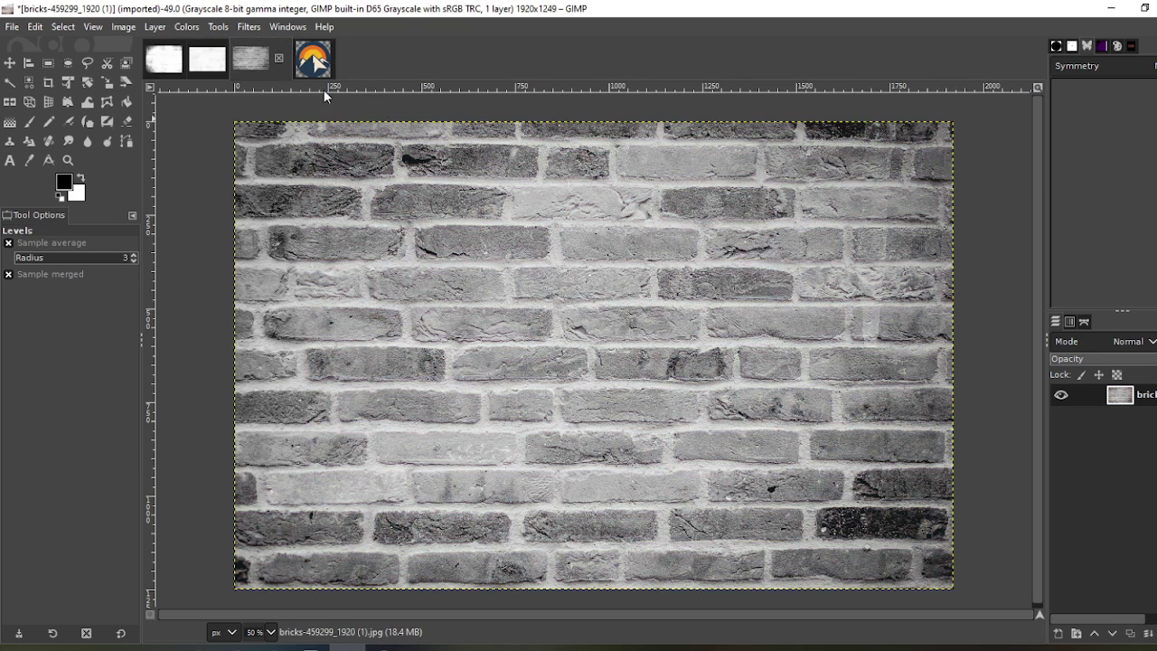
{"action": "left_click", "coordinate": [185, 27]}
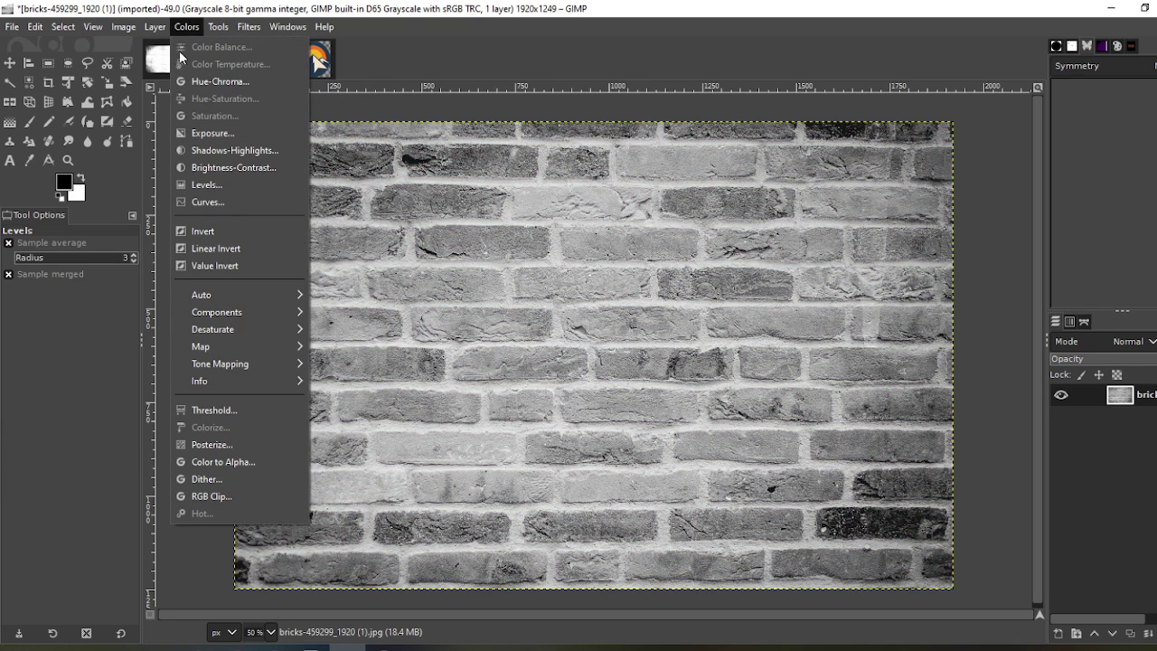
Set the bricks' Levels to input black 43, gamma 1.99 and white 171
{"action": "left_click", "coordinate": [216, 184]}
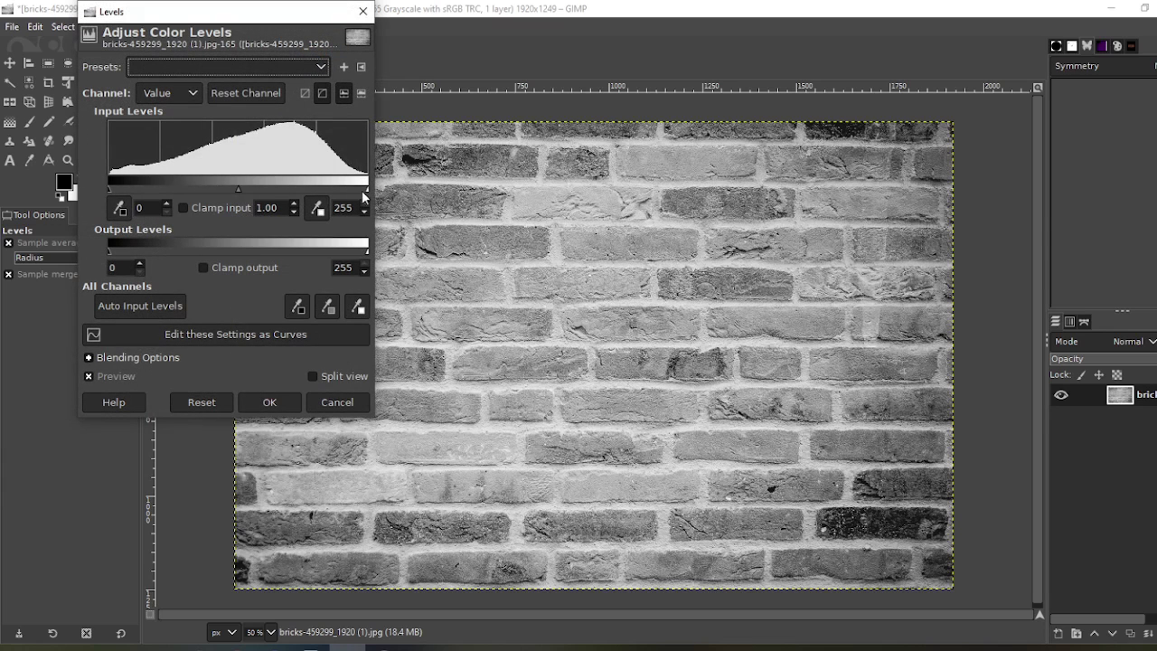
{"action": "left_click_drag", "start_coordinate": [364, 188], "coordinate": [338, 184]}
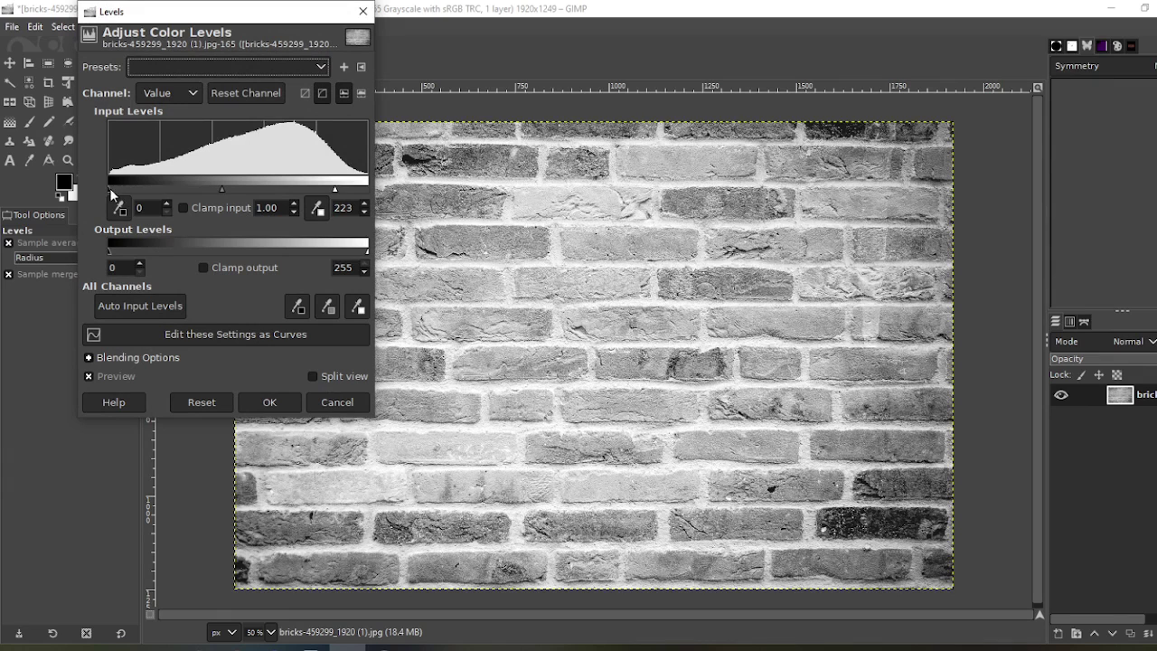
{"action": "left_click_drag", "start_coordinate": [109, 188], "coordinate": [153, 188]}
{"action": "left_click_drag", "start_coordinate": [244, 189], "coordinate": [218, 189]}
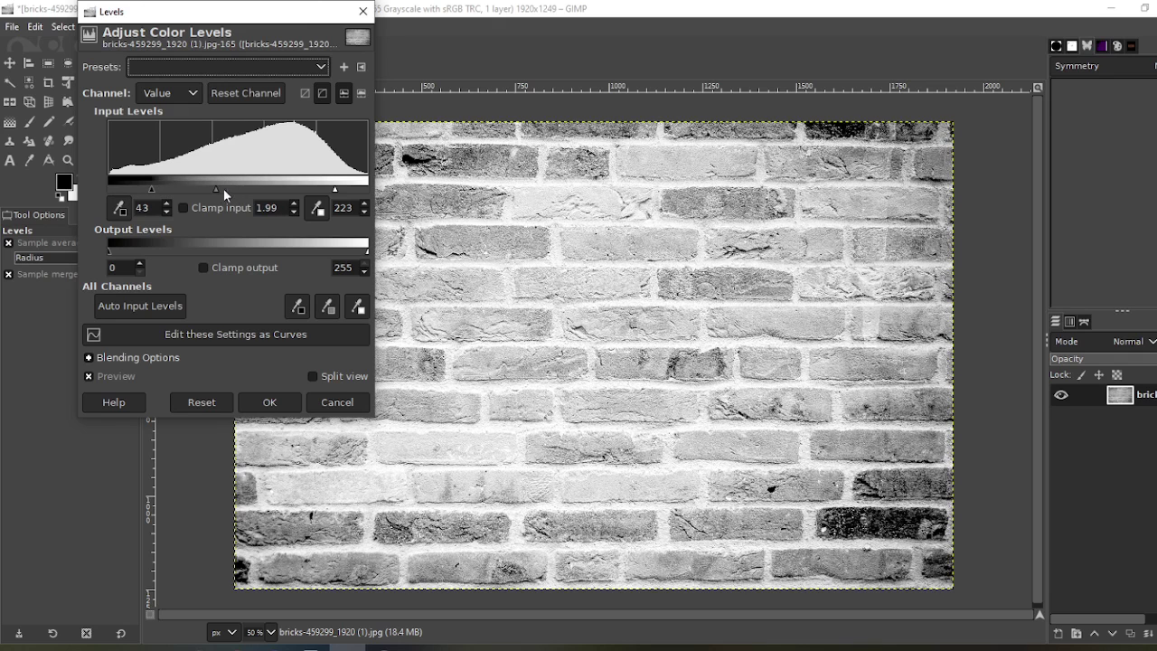
{"action": "left_click_drag", "start_coordinate": [334, 189], "coordinate": [282, 188]}
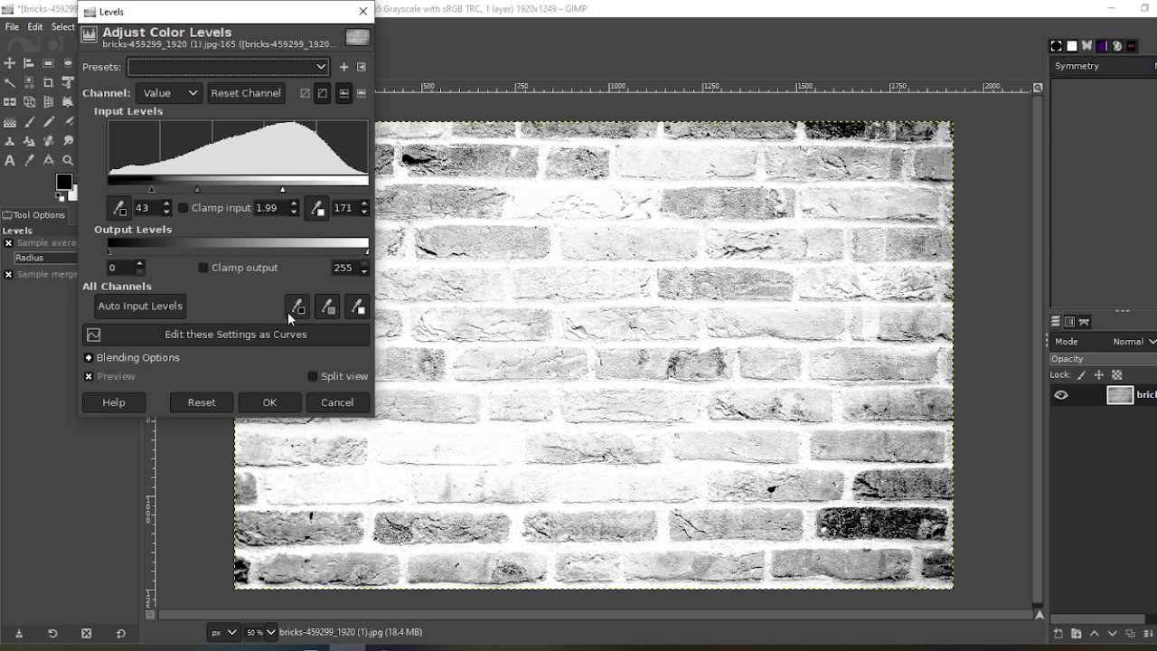
Apply the brick levels and copy the brick texture
{"action": "left_click", "coordinate": [270, 403]}
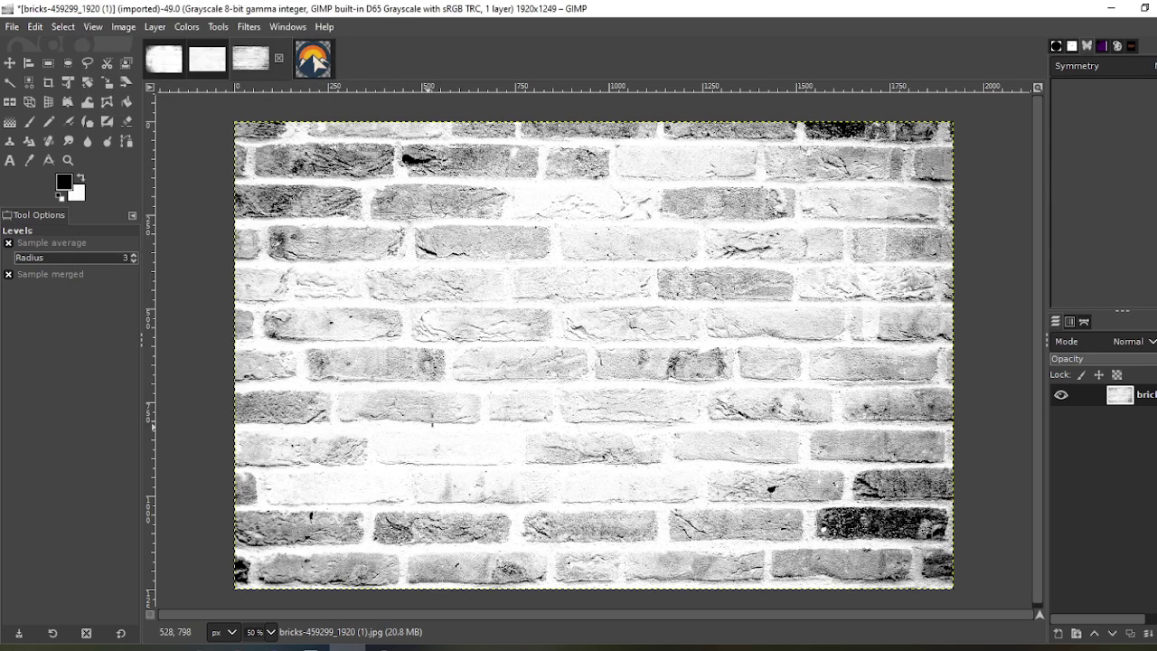
{"action": "right_click", "coordinate": [466, 372]}
{"action": "mouse_move", "coordinate": [489, 412]}
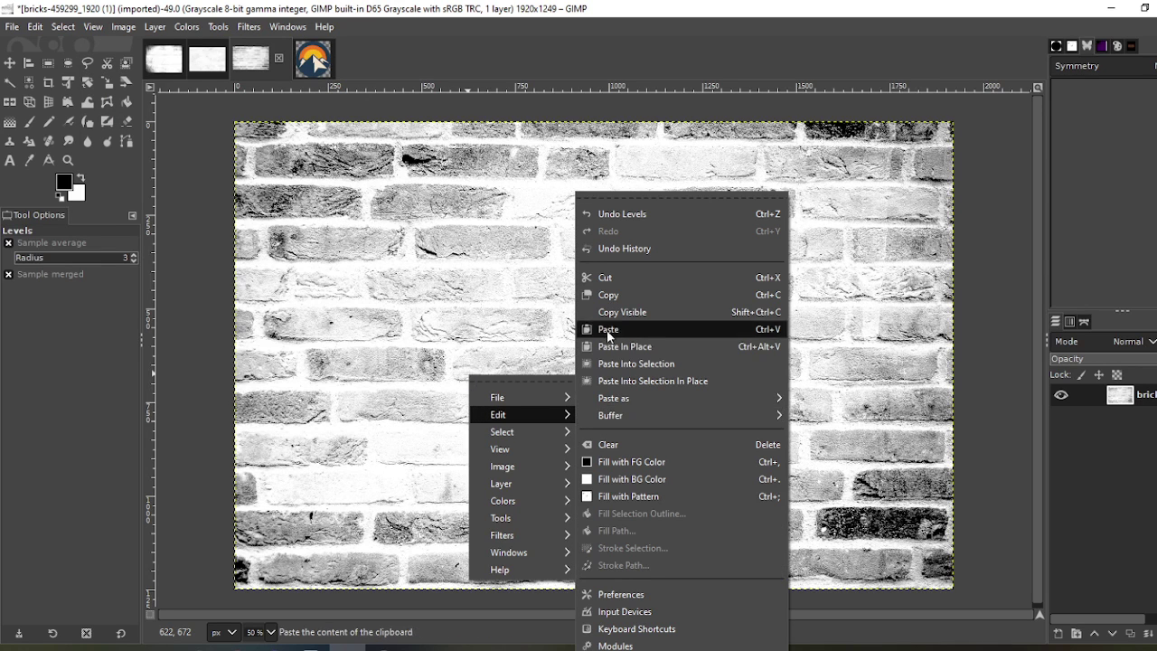
{"action": "left_click", "coordinate": [606, 295]}
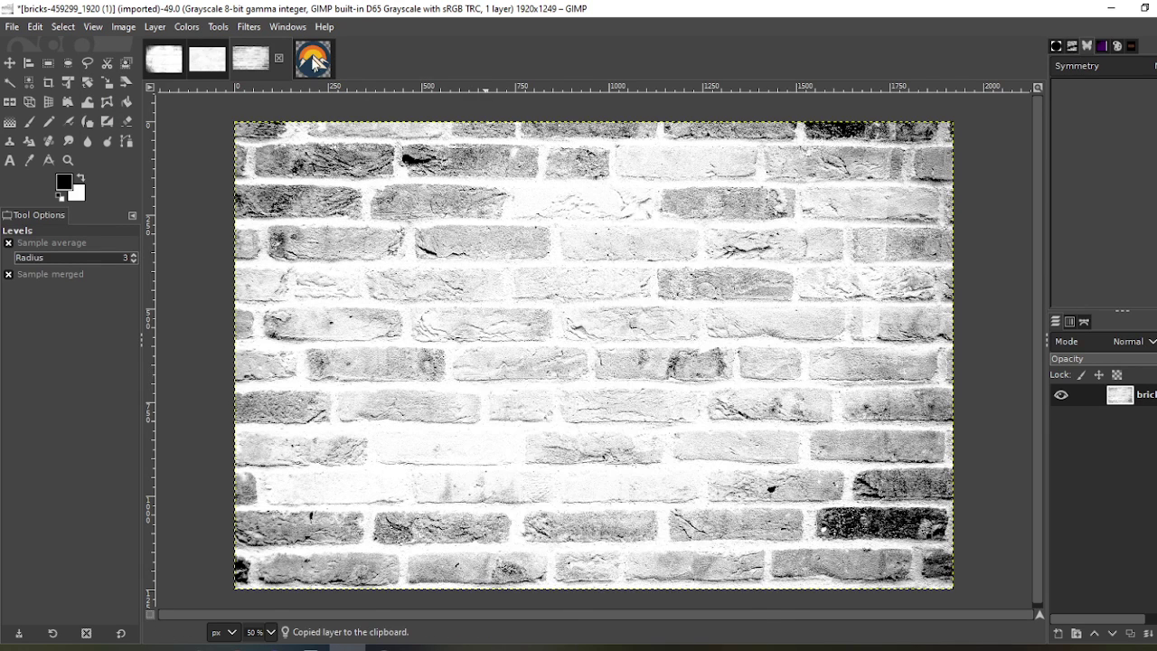
Paste the brick texture over the mountain logo as a floating layer
{"action": "left_click", "coordinate": [314, 62]}
{"action": "right_click", "coordinate": [489, 276]}
{"action": "mouse_move", "coordinate": [592, 324]}
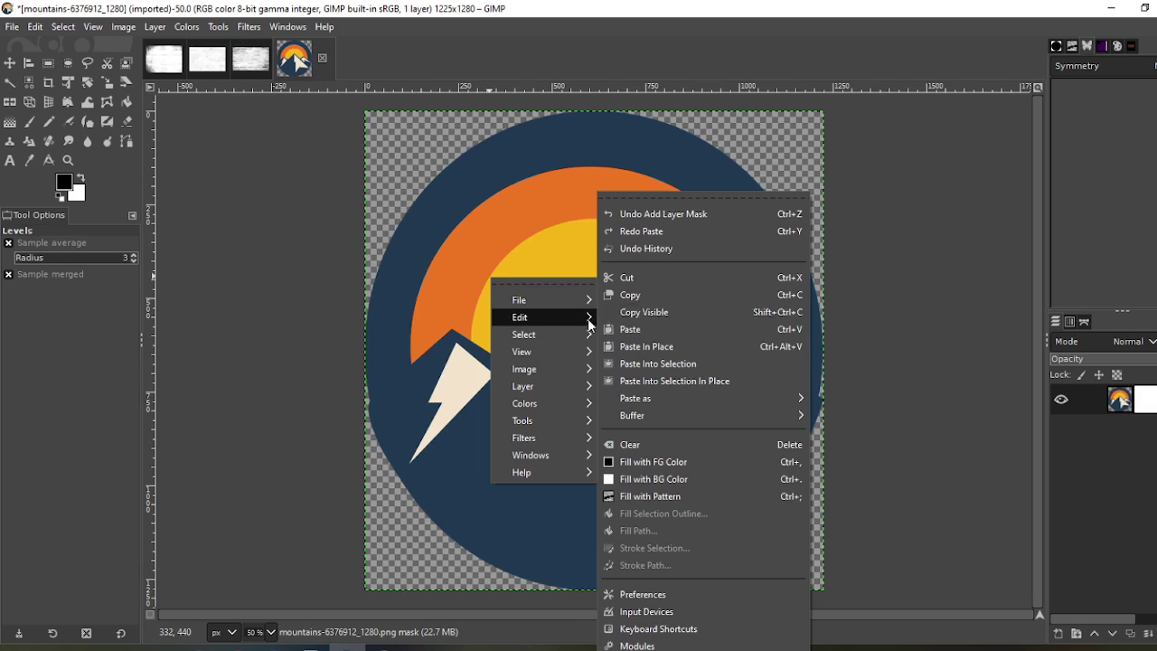
{"action": "left_click", "coordinate": [642, 330]}
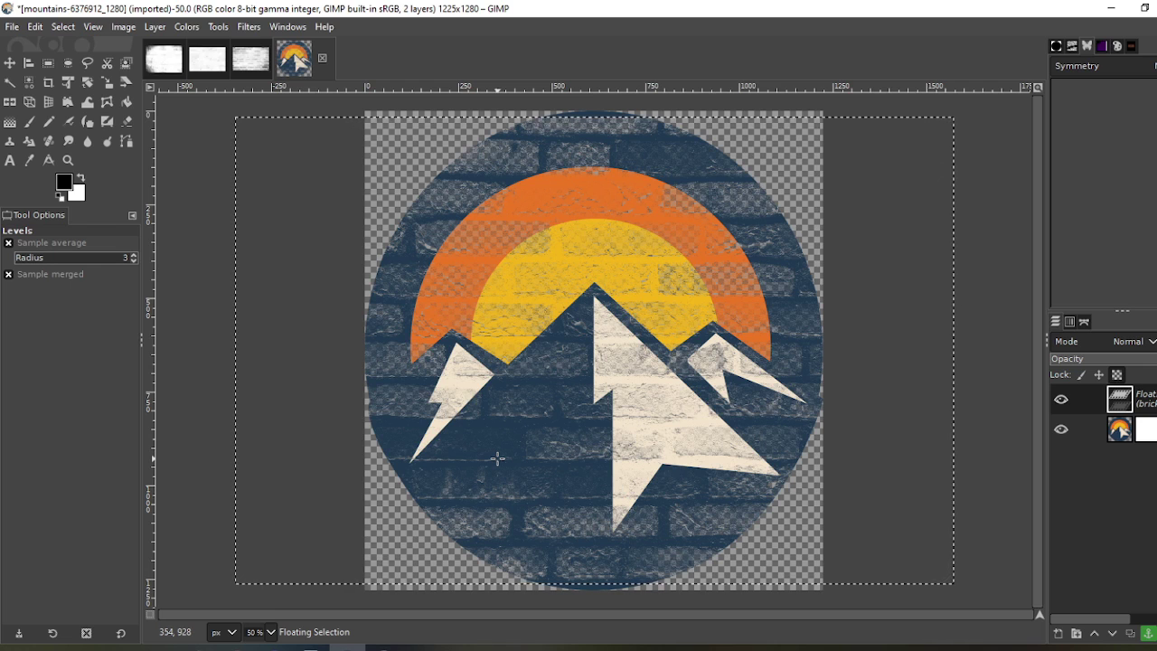
{"action": "left_click", "coordinate": [257, 65]}
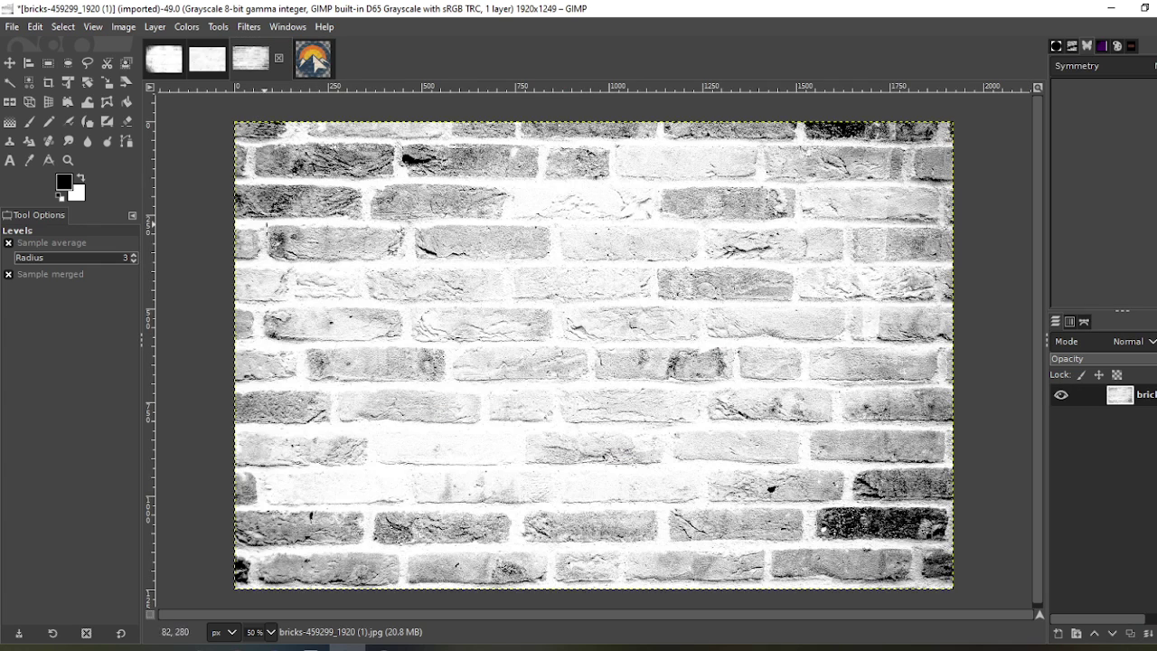
{"action": "left_click", "coordinate": [300, 67]}
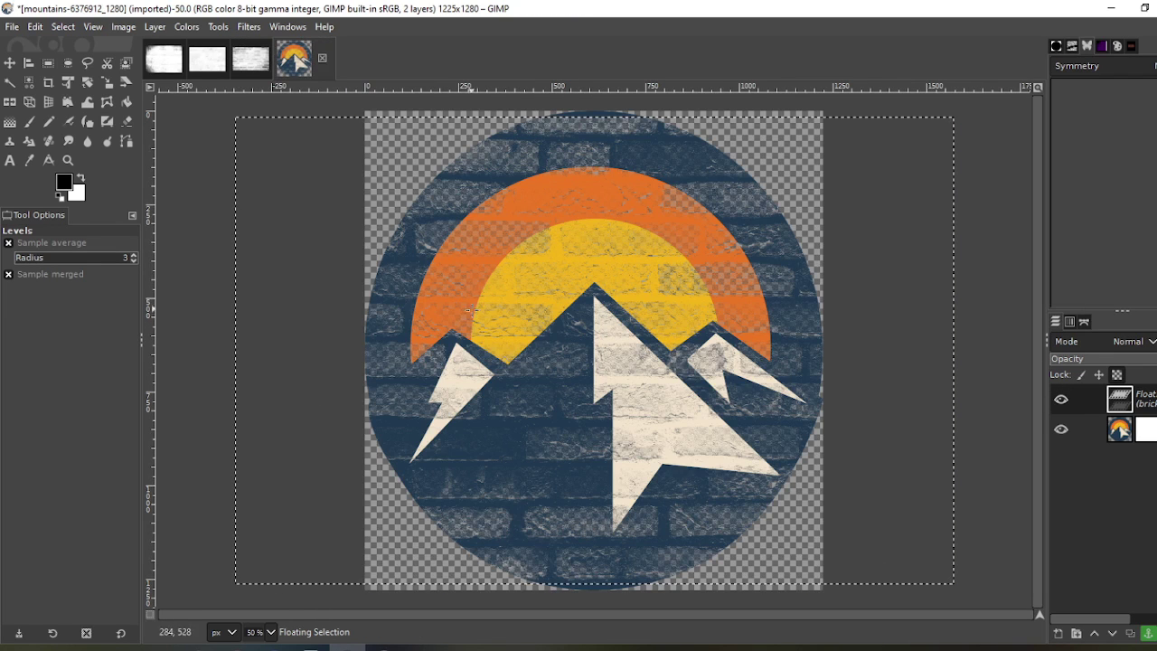